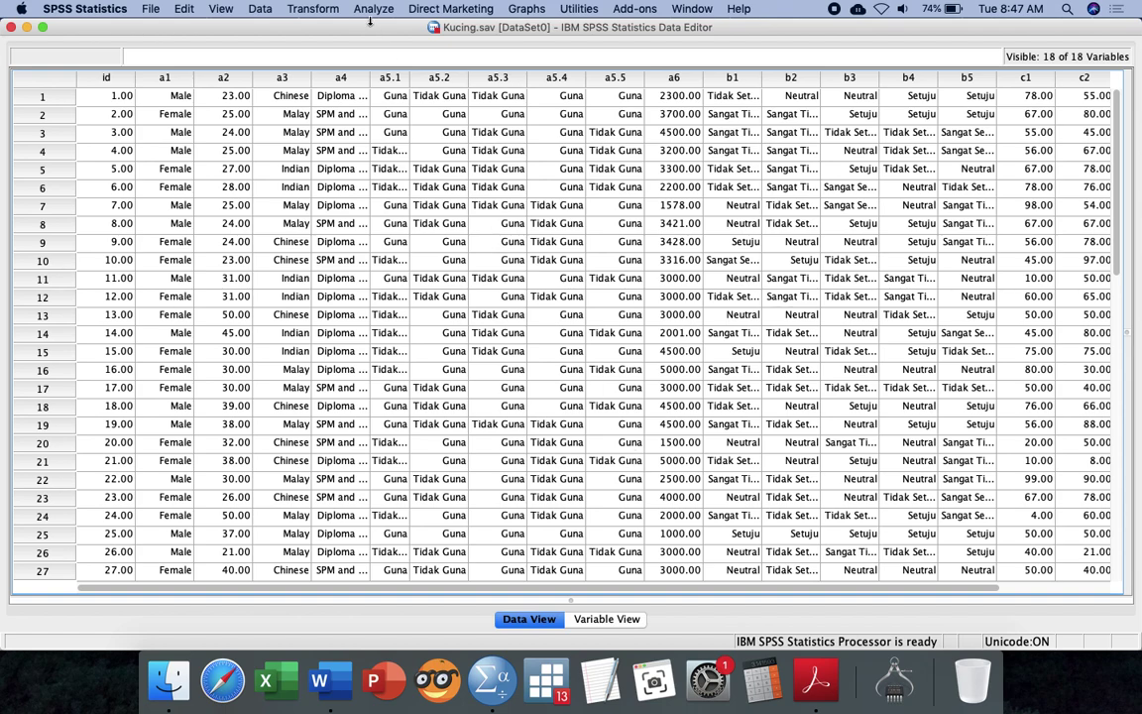
left_click(332, 12)
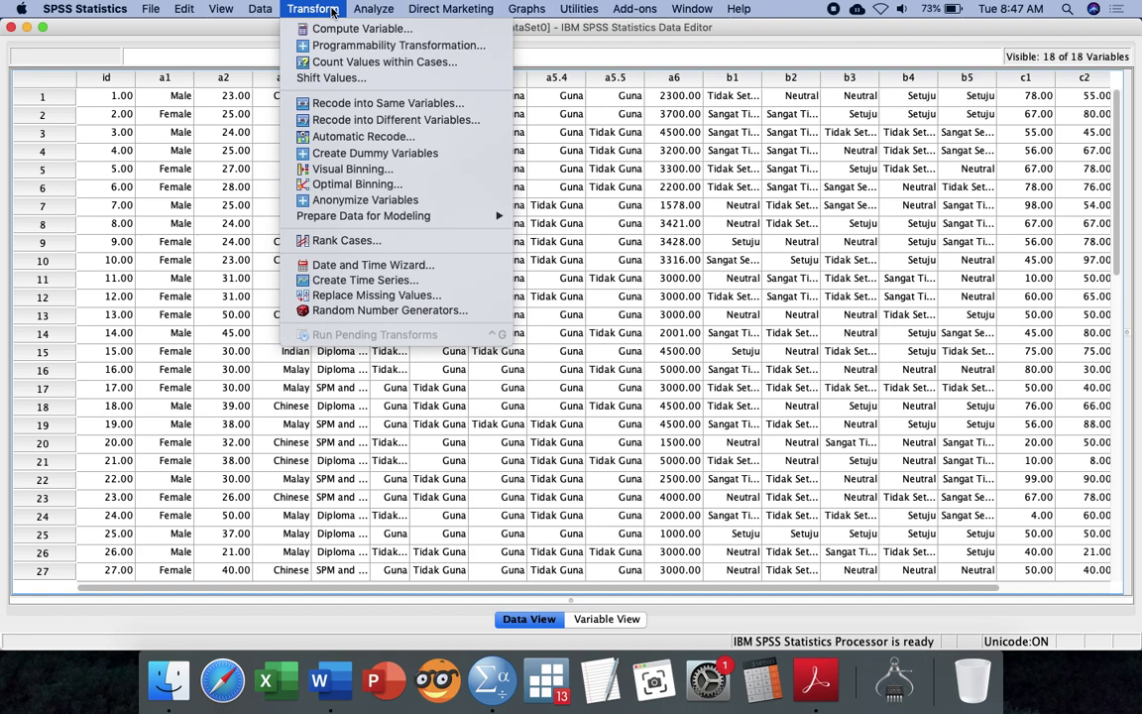
left_click(352, 120)
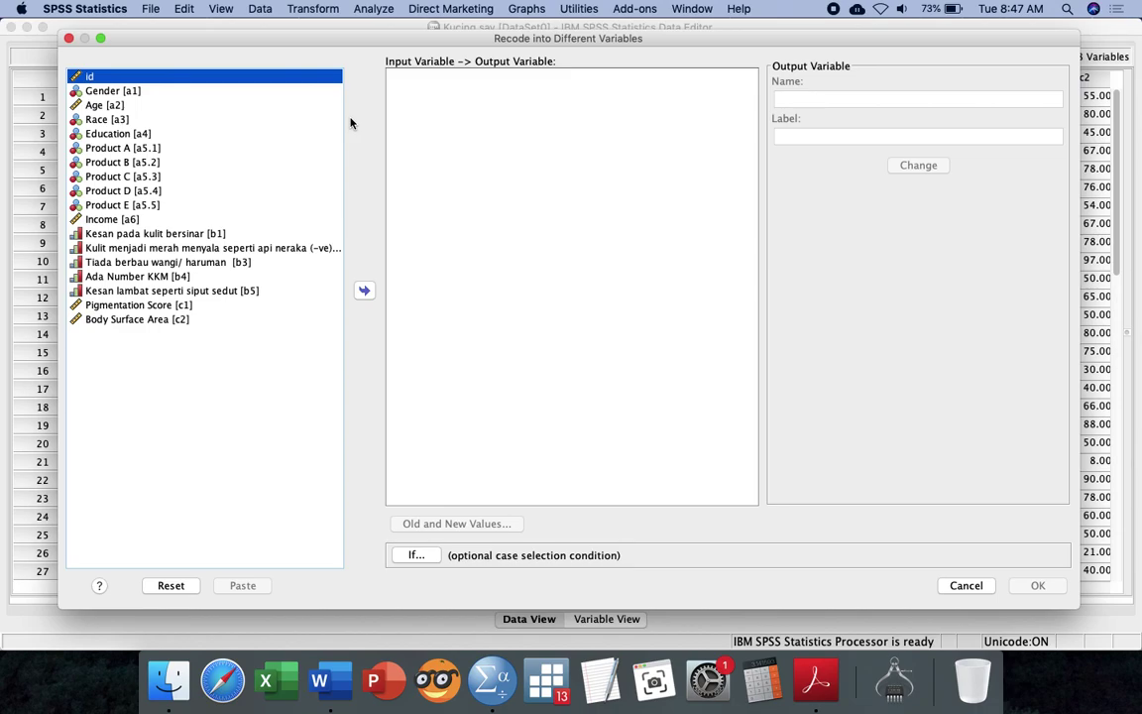
left_click(959, 585)
- Start a Recode into Different Variables, widen its dialog and add b2 (Kulit menjadi merah menyala seperti api neraka) as the input variable
left_click(339, 11)
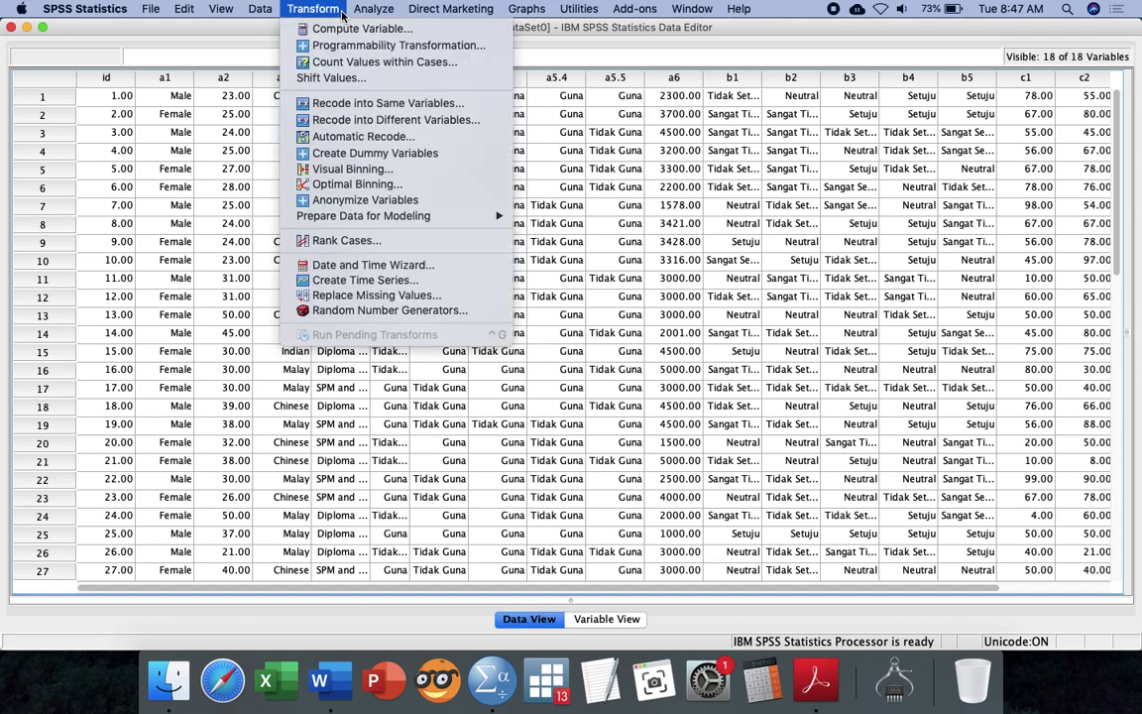
left_click(348, 120)
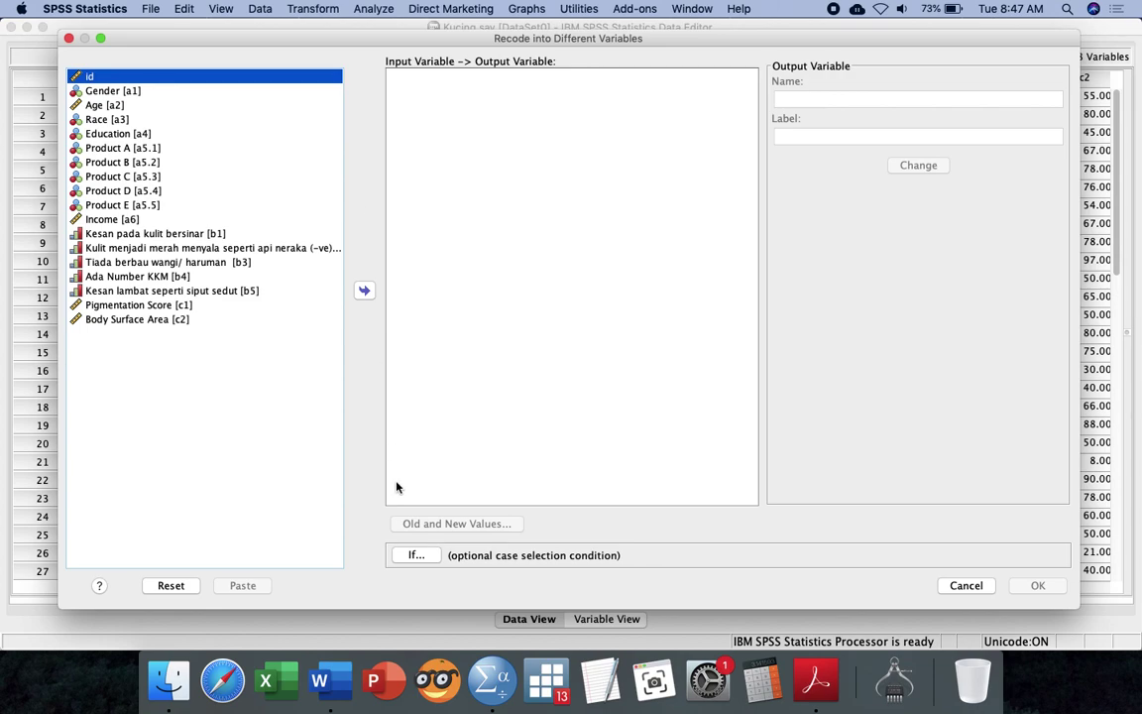
left_click(657, 630)
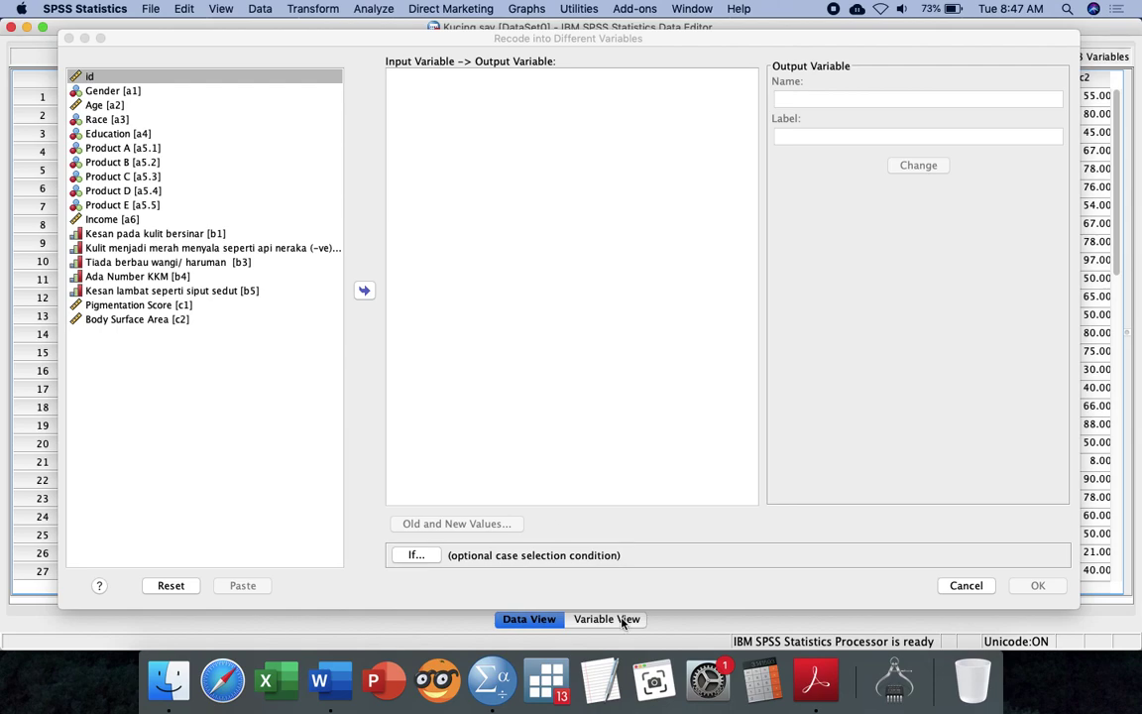
left_click(241, 250)
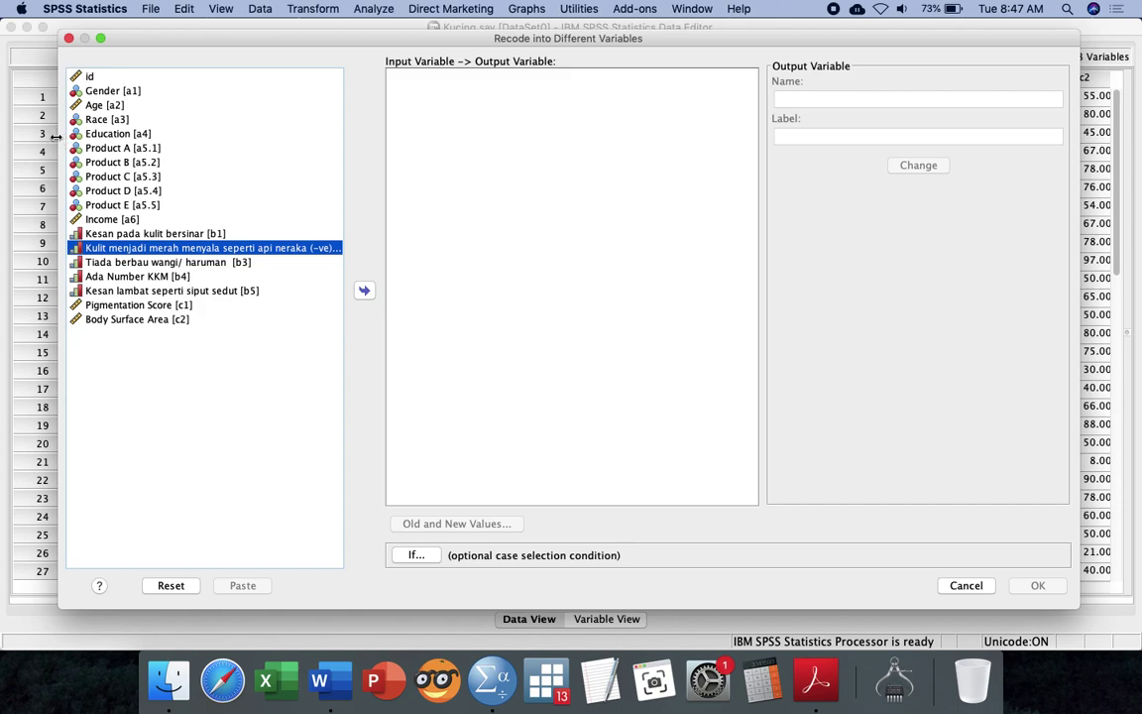
left_click_drag(58, 127, 3, 145)
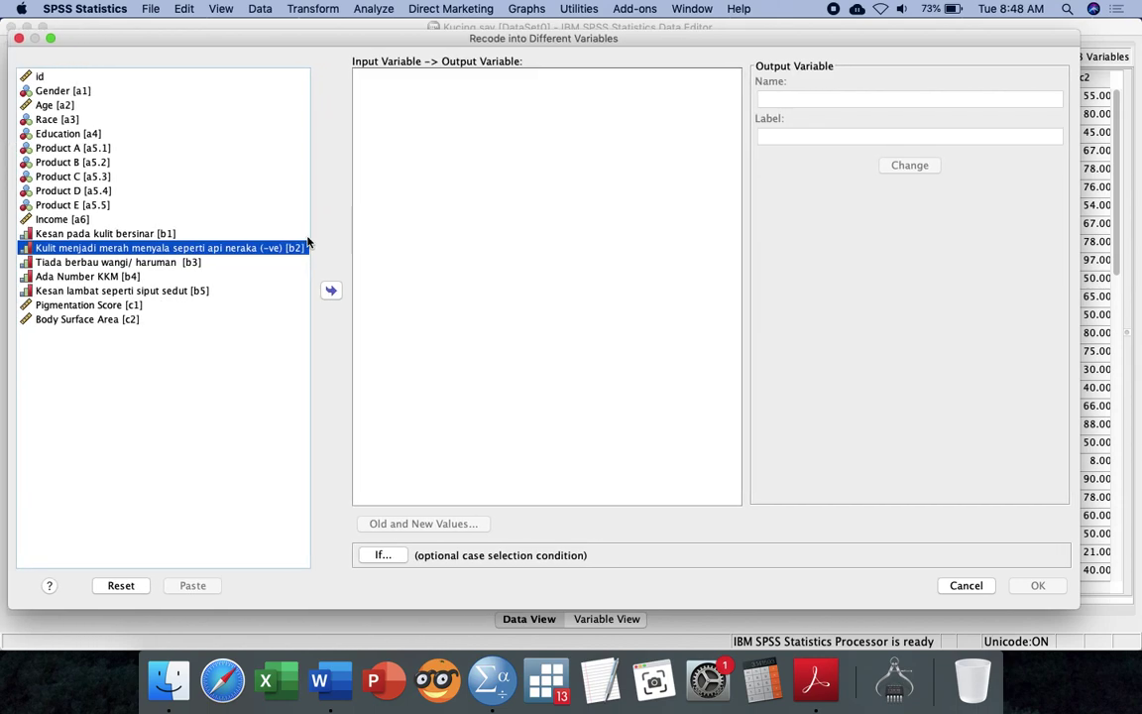
left_click(273, 248)
left_click_drag(313, 250, 385, 180)
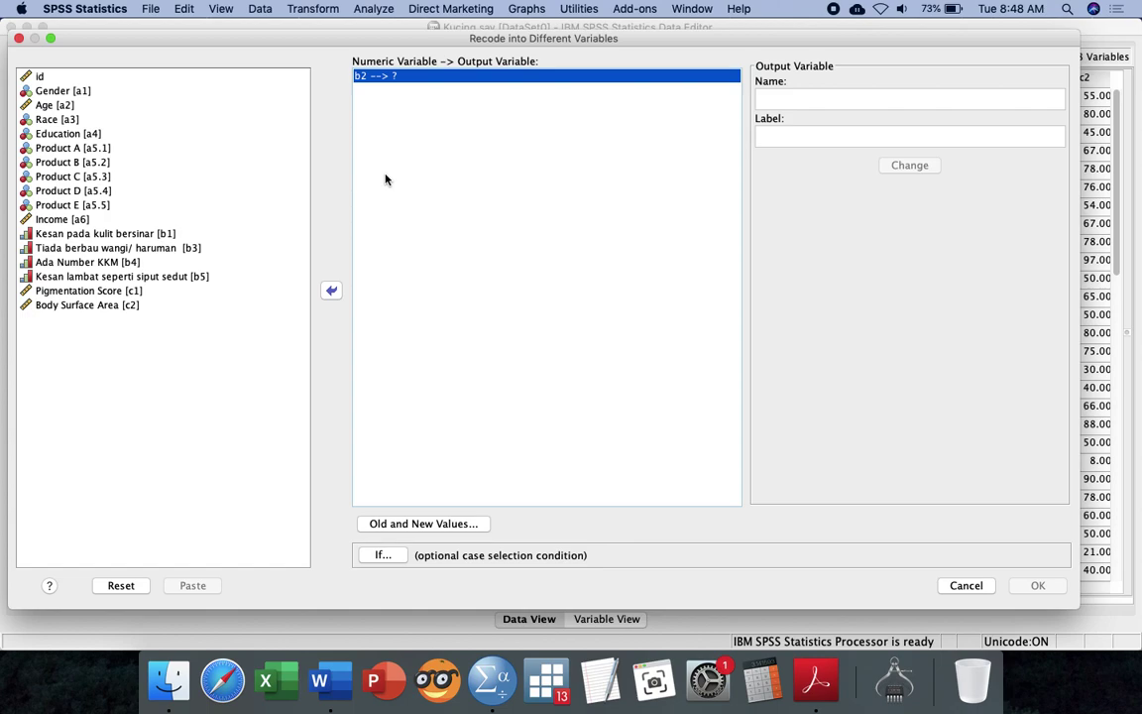
- Name the output variable for b2 as b2.new and apply the name
left_click(841, 96)
type("b2.new")
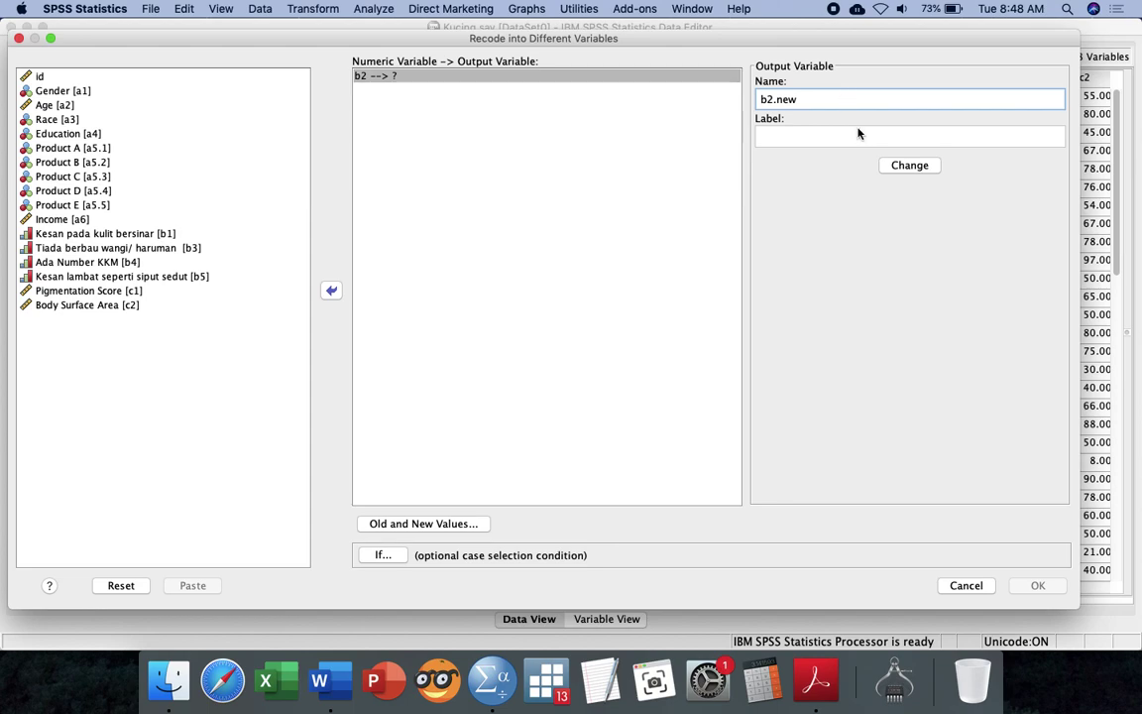
left_click(901, 167)
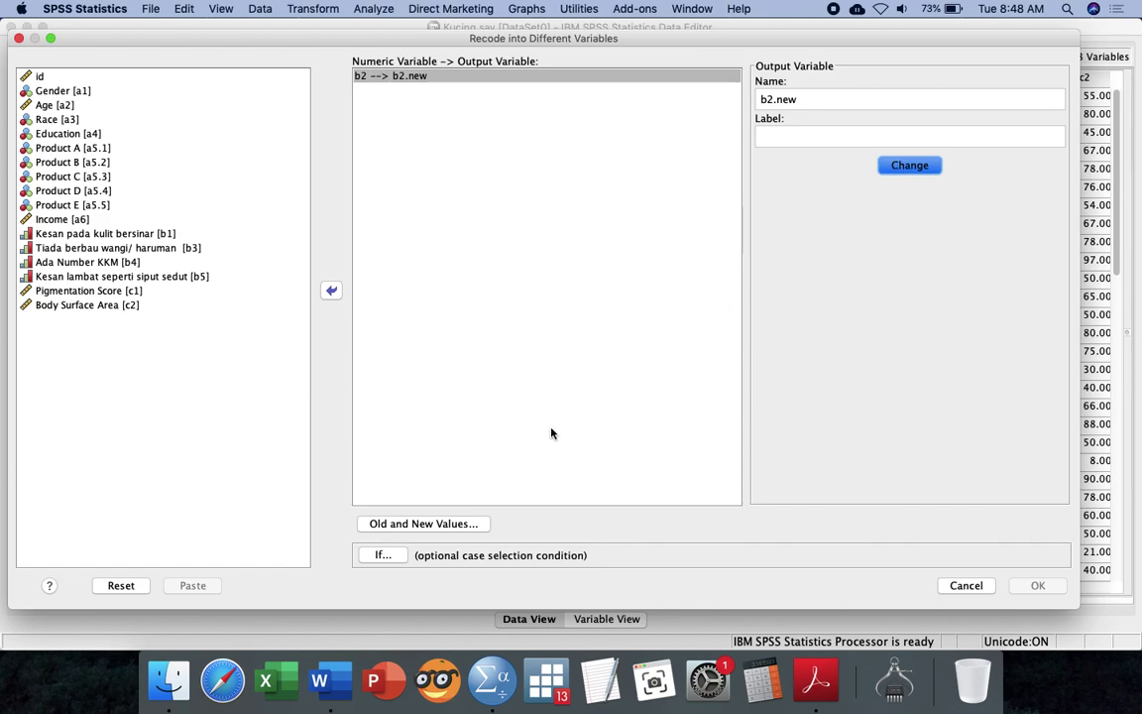
- Open the old and new value definitions and examine the single-value, range and lowest-through-value options for old values
left_click(461, 523)
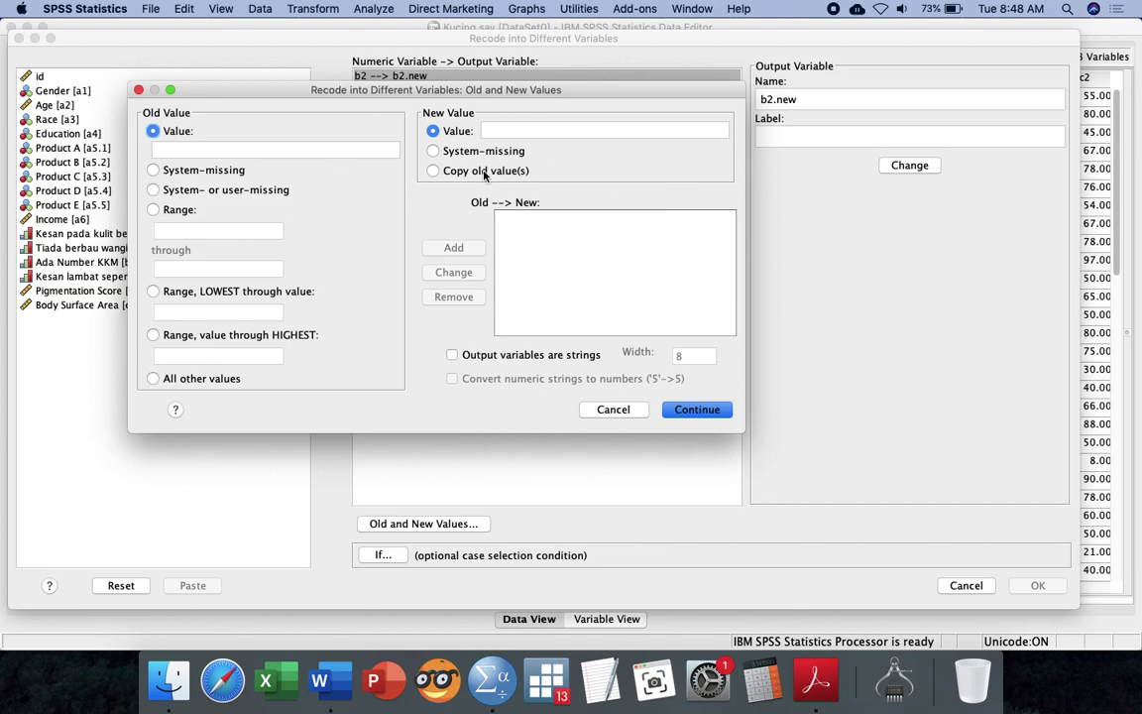
left_click(183, 146)
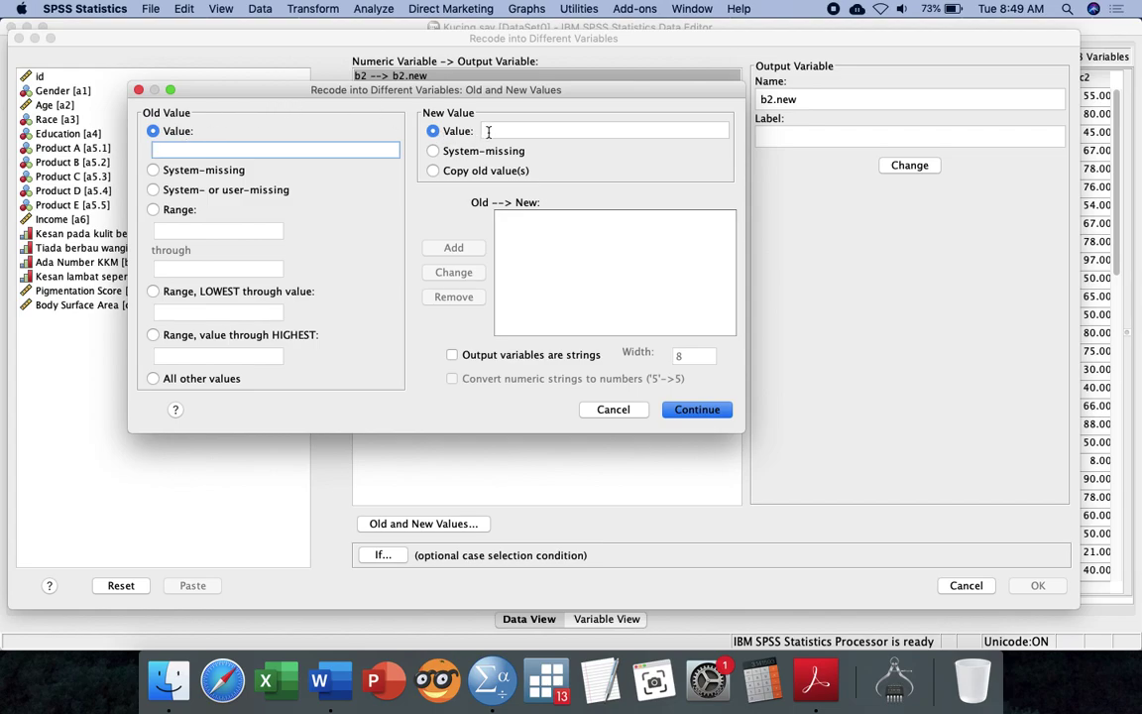
left_click(185, 212)
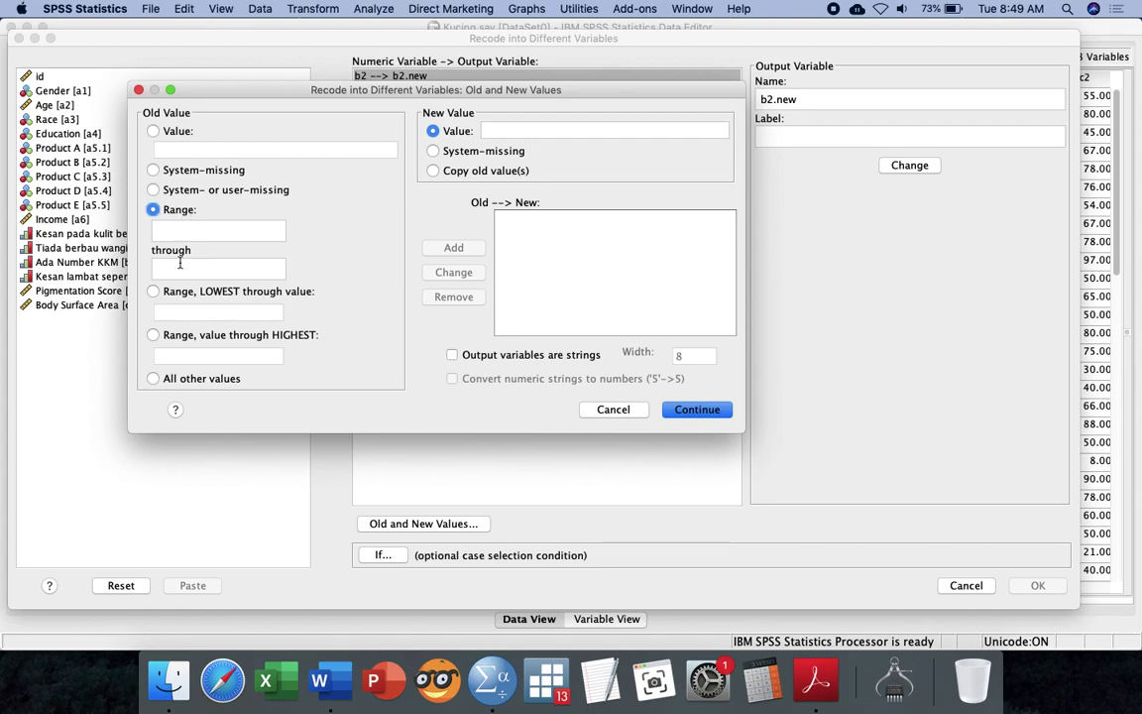
left_click(168, 293)
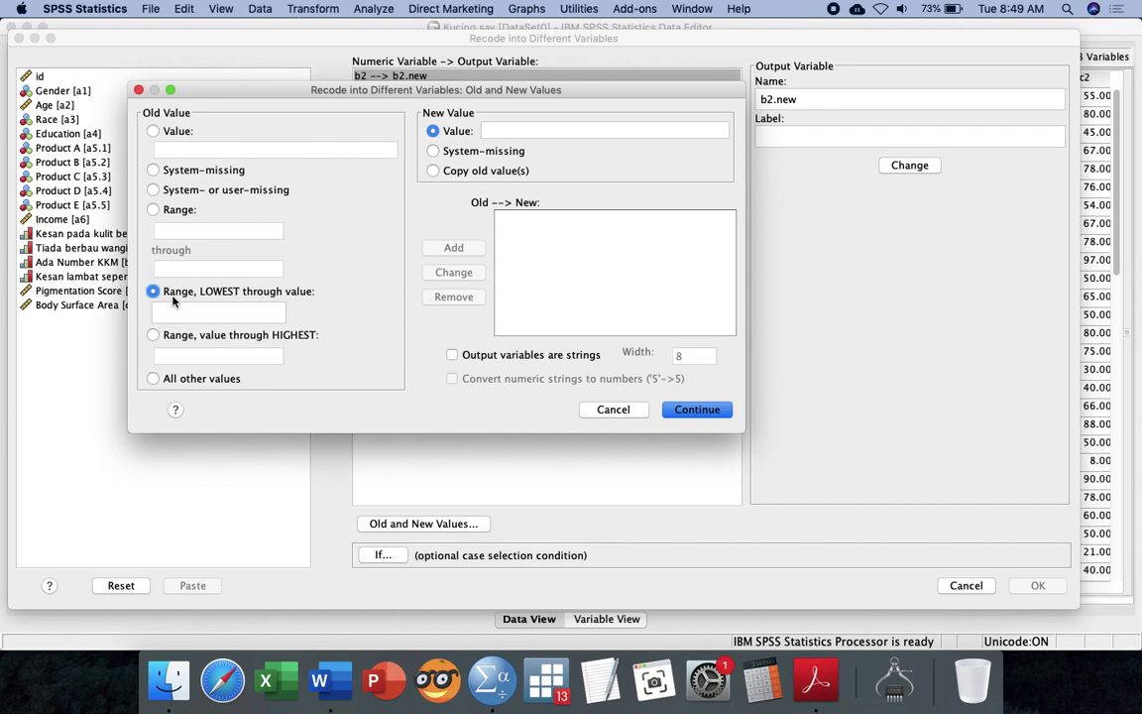
left_click(176, 135)
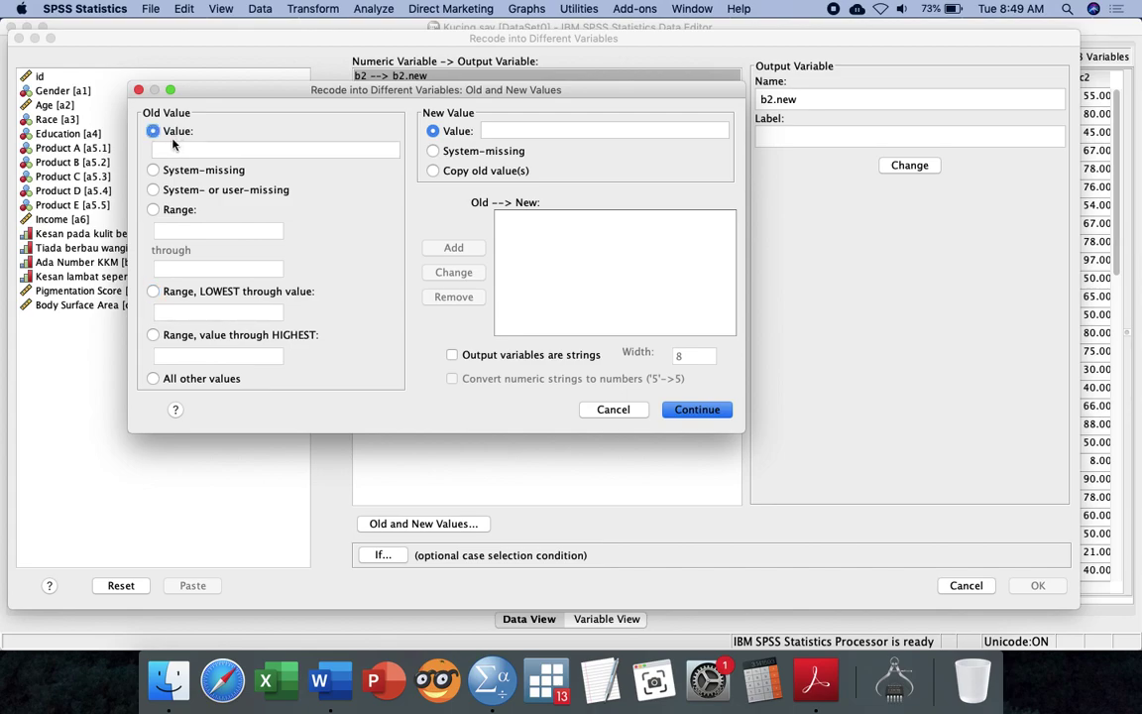
- Add a rule recoding old value 1 to new value 5, and discard the whole recode setup
left_click(157, 147)
type("1")
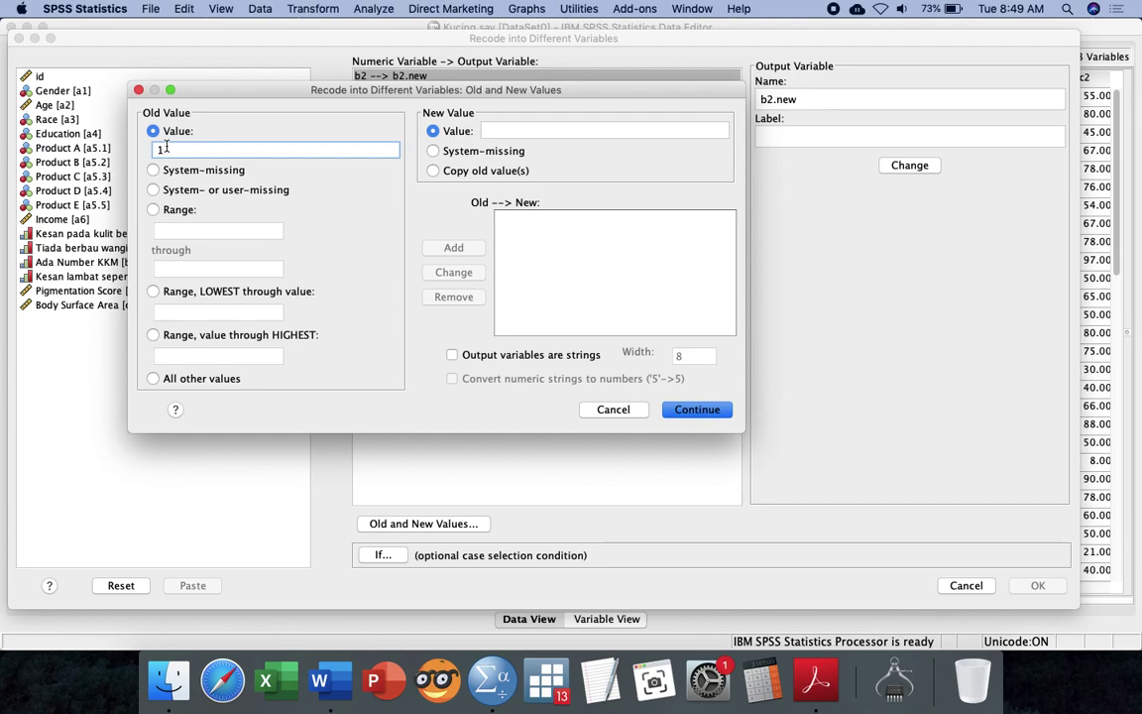
left_click(493, 130)
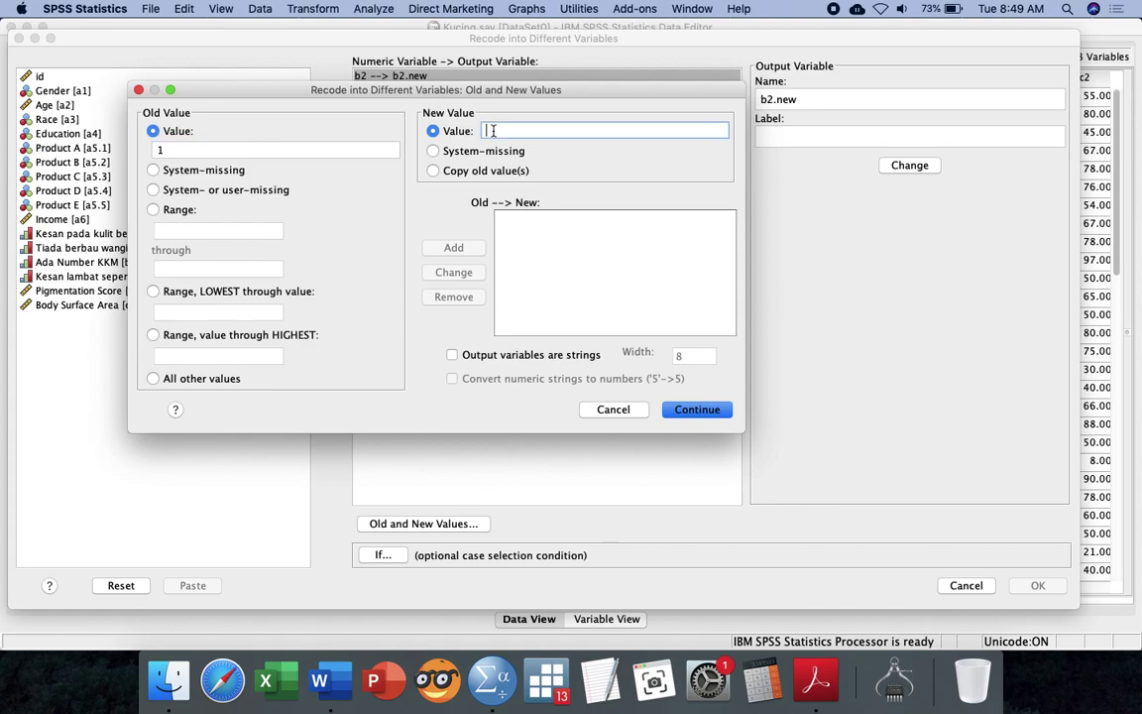
type("5")
left_click(479, 252)
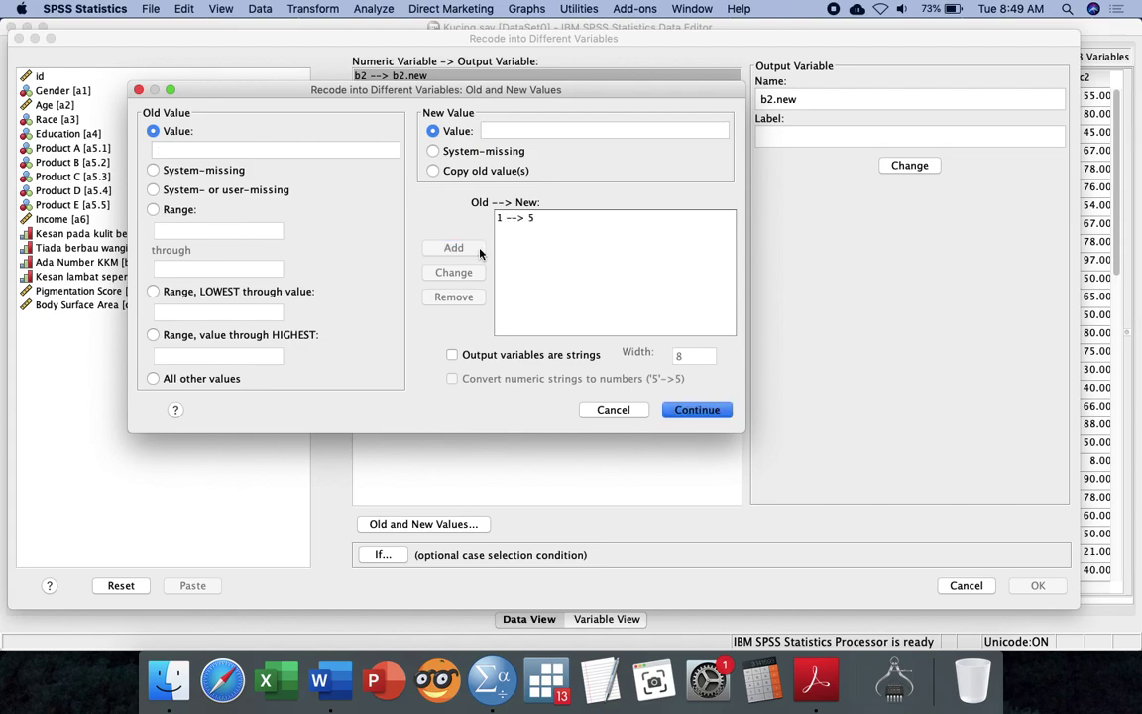
left_click(606, 410)
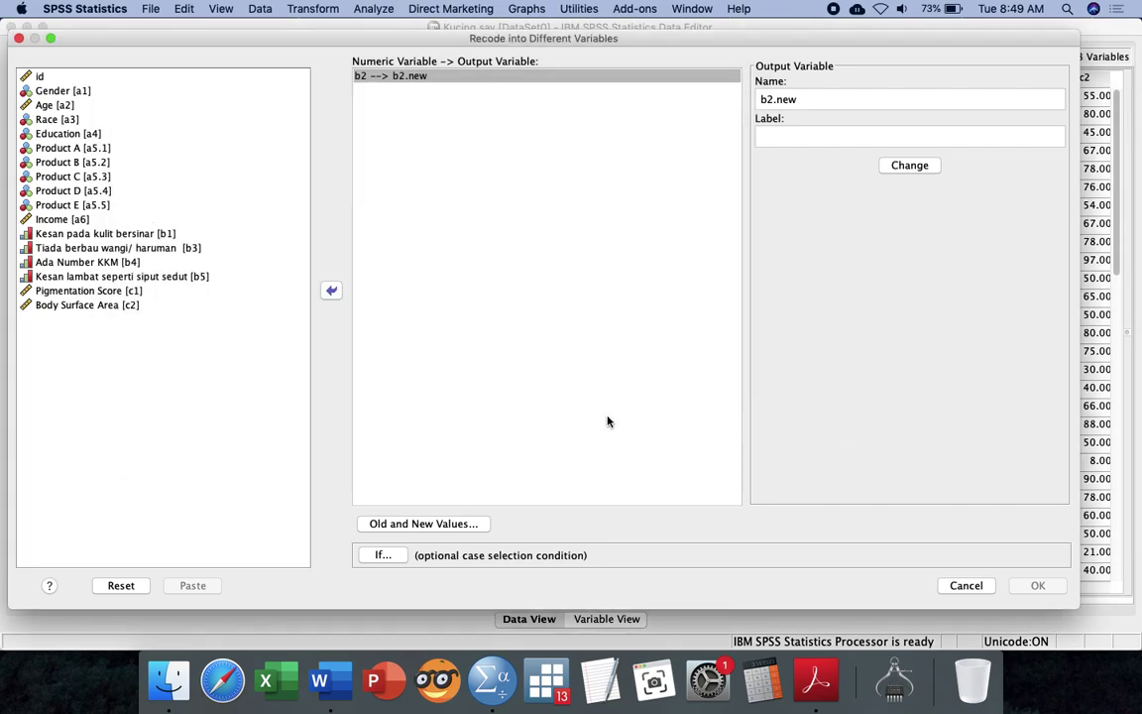
left_click(941, 587)
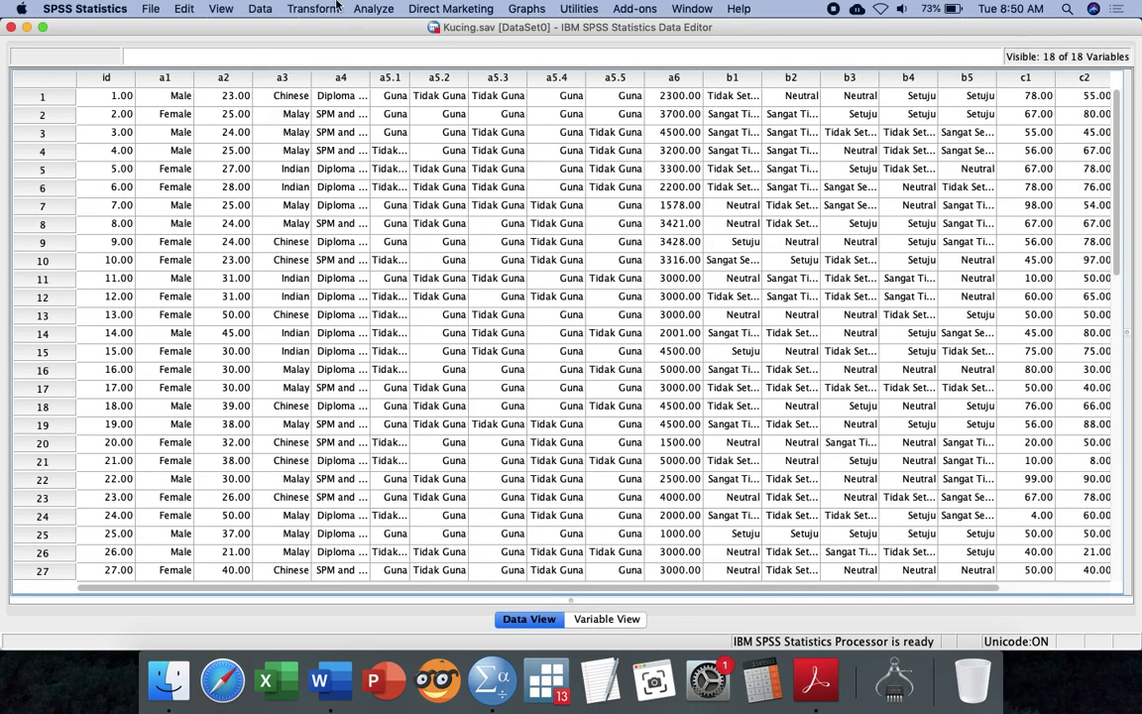
- Start a Recode into Different Variables with b2 (Kulit menjadi merah menyala seperti api neraka) as the input variable
left_click(307, 10)
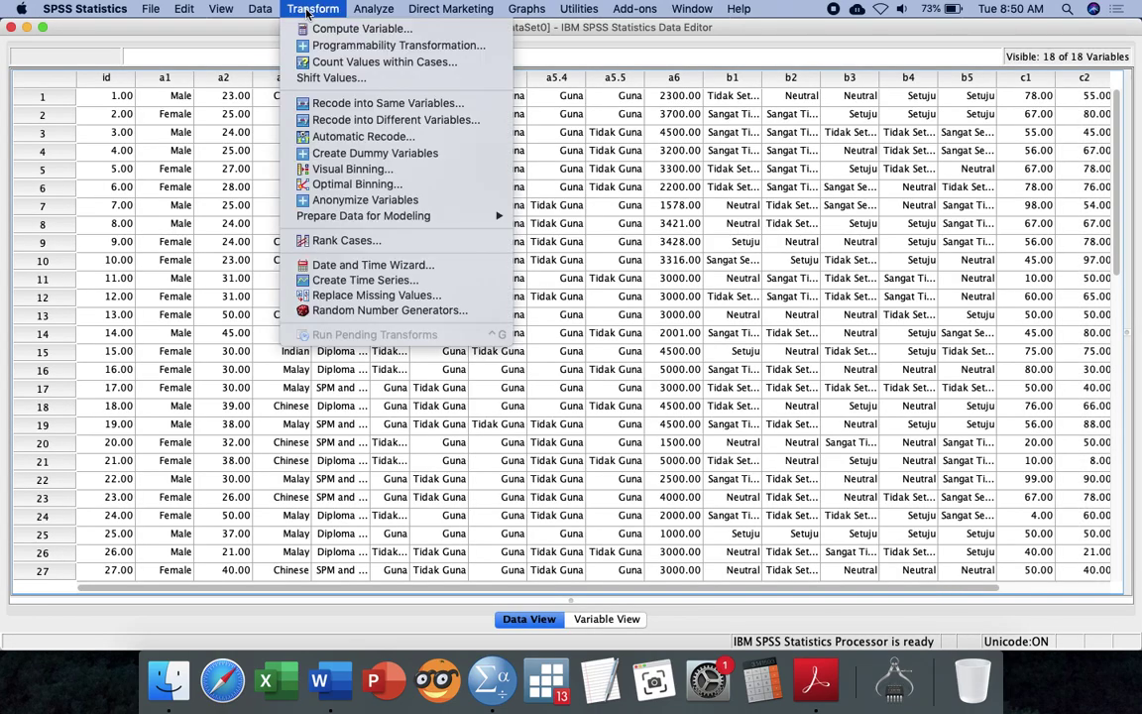
left_click(321, 120)
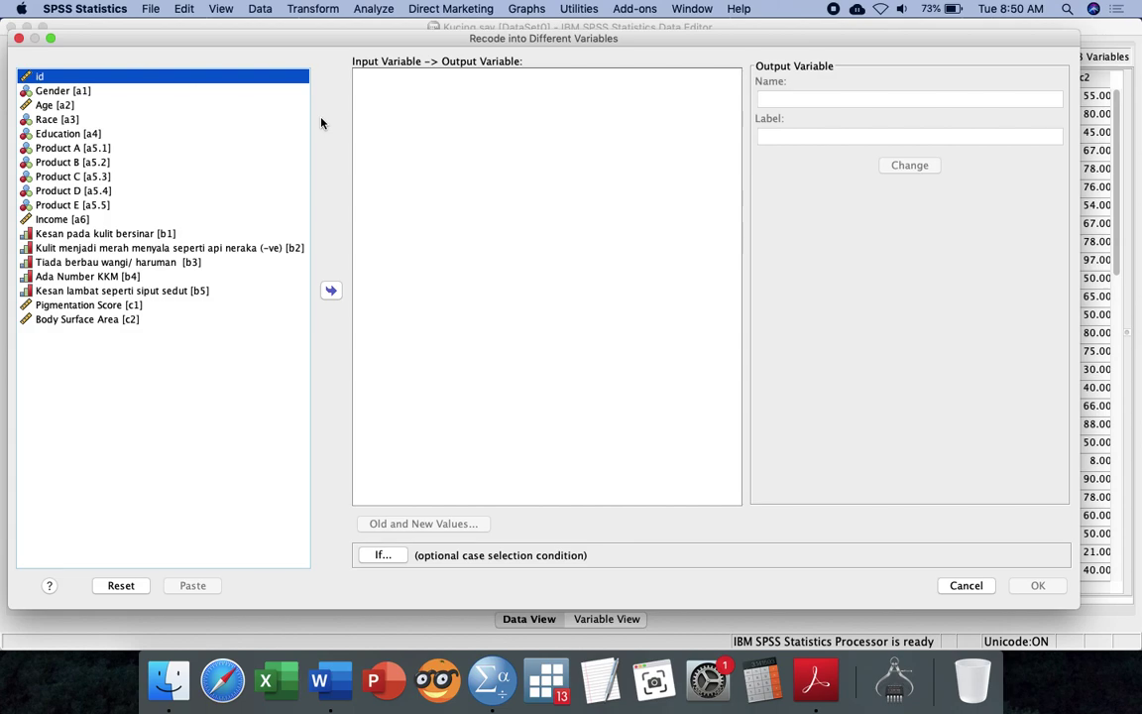
left_click(254, 246)
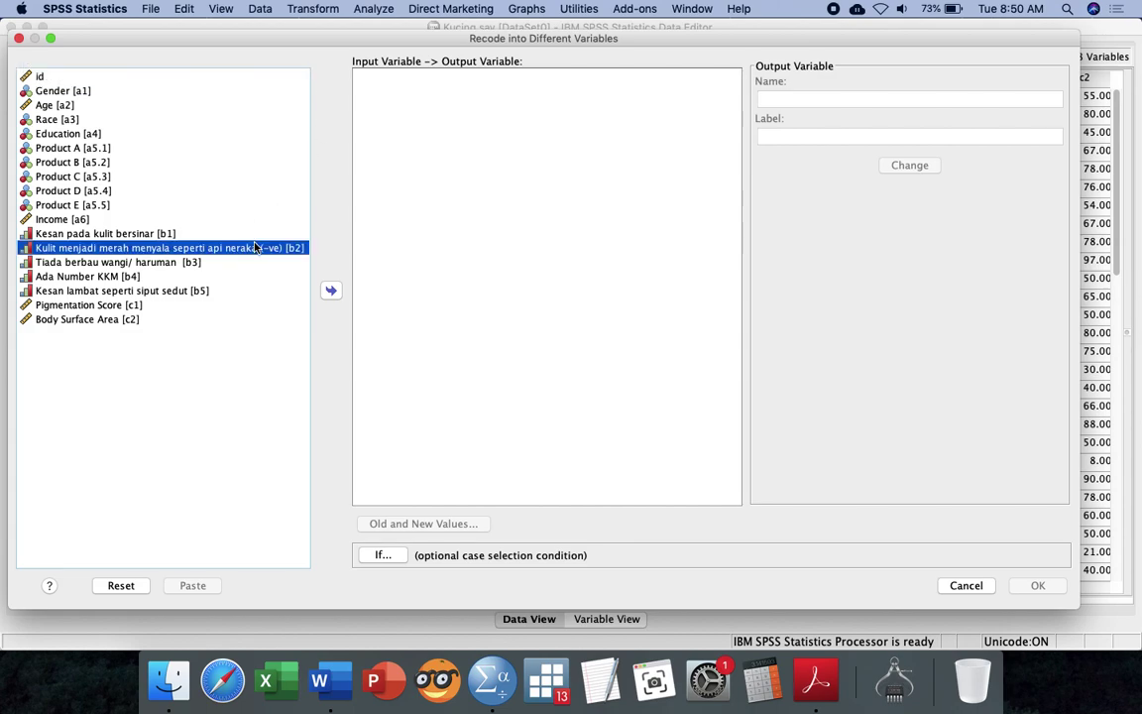
left_click(331, 291)
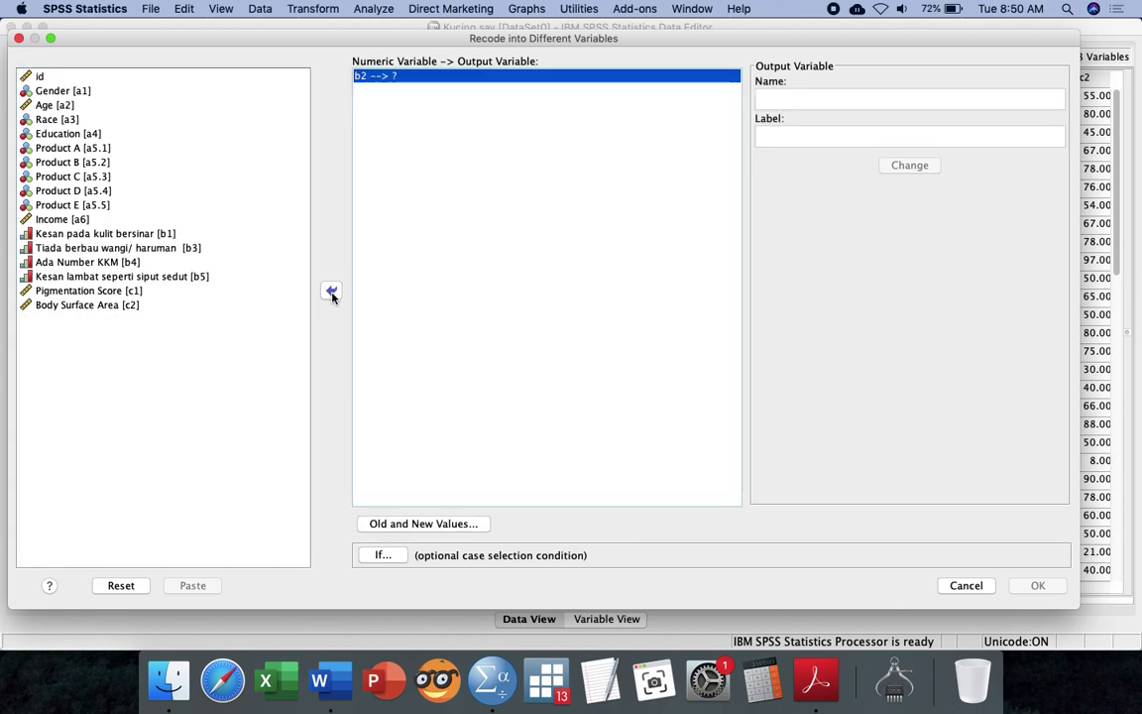
left_click(331, 293)
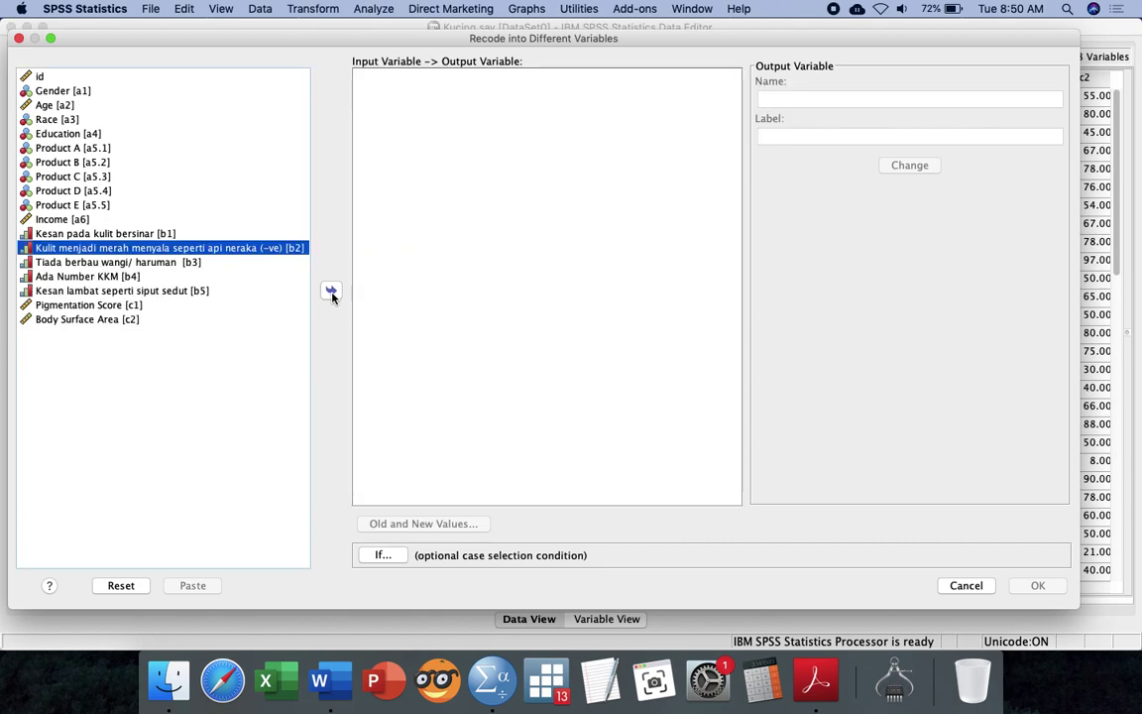
left_click_drag(290, 255, 443, 193)
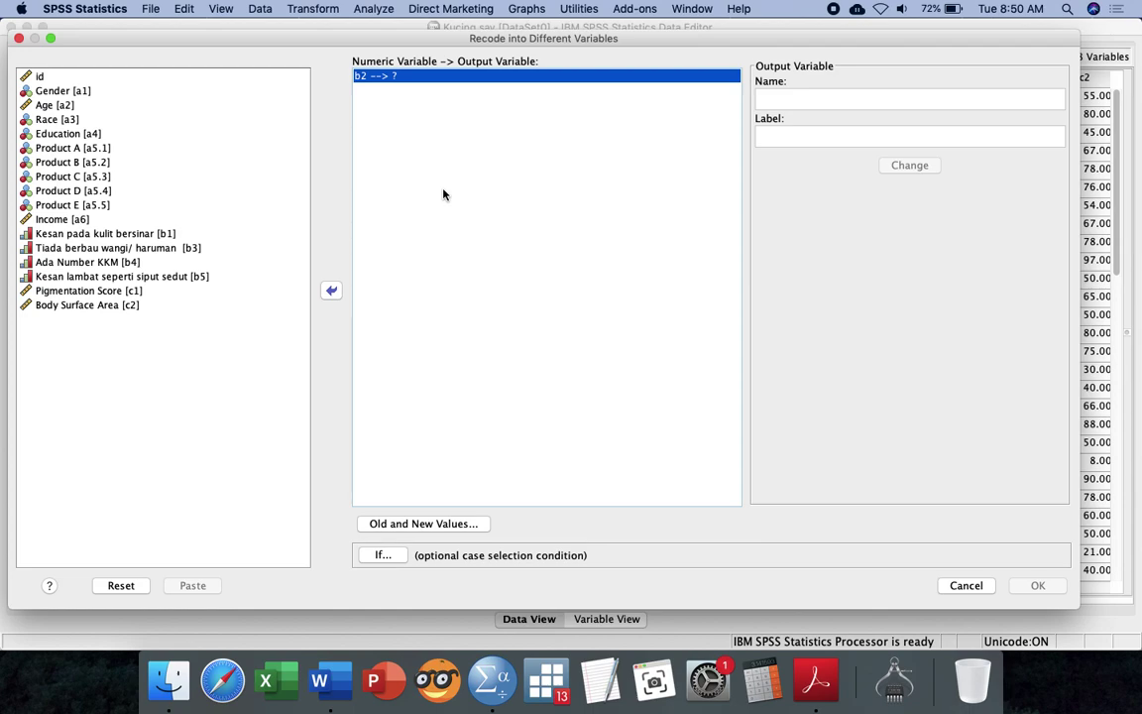
- Set the output variable's name to b2.new and assign it to b2
left_click(785, 100)
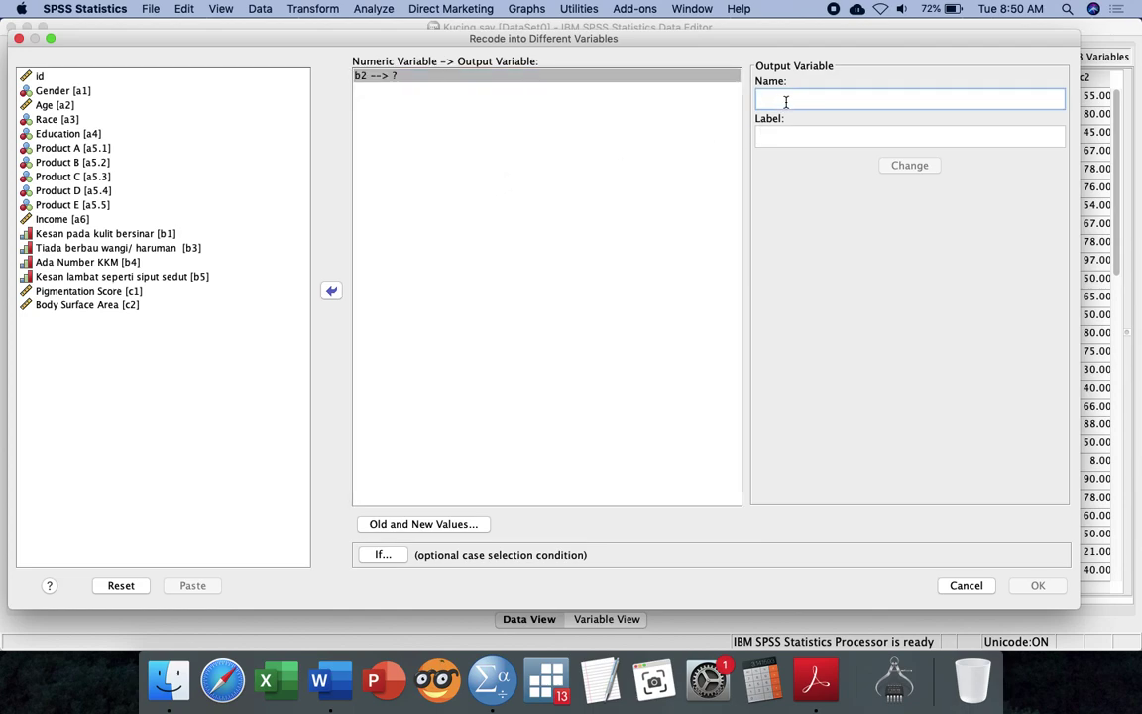
type("b2")
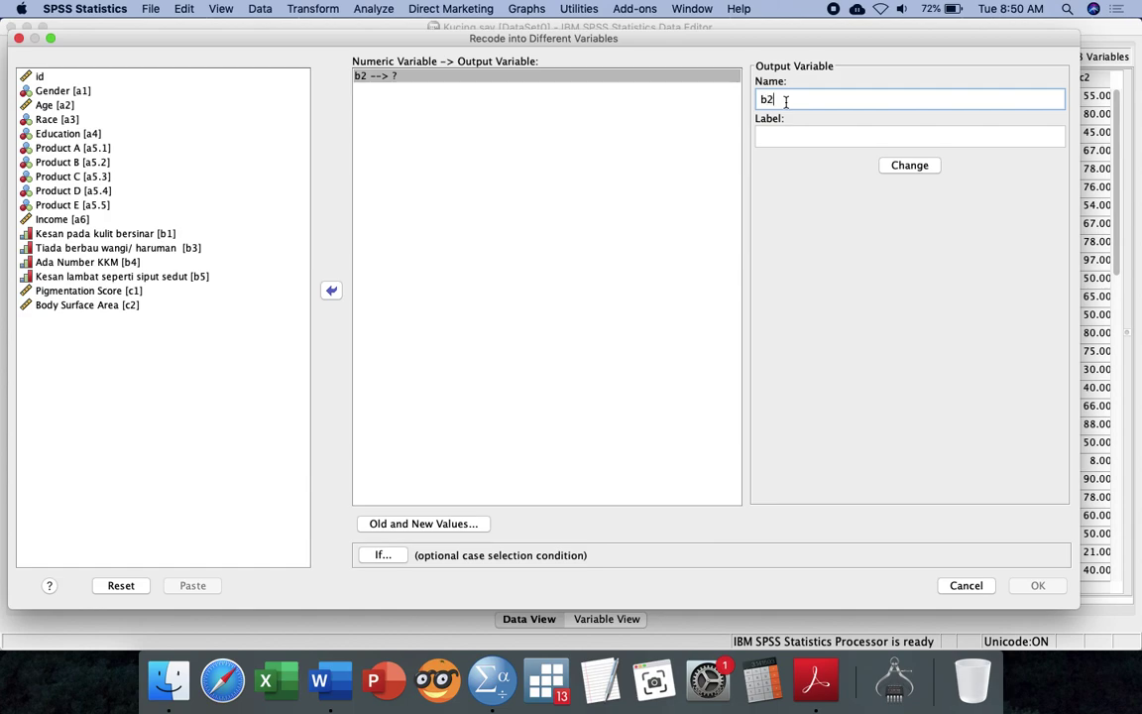
type(".new")
left_click(909, 165)
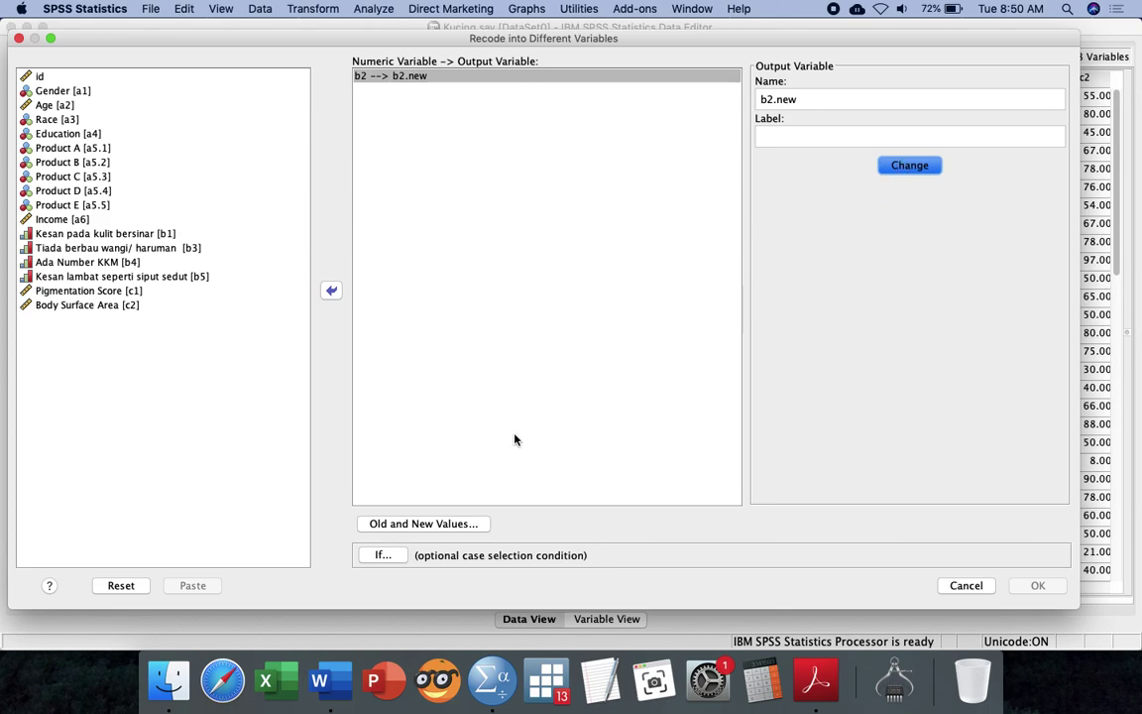
- Define the old and new values for b2 with a rule recoding 1 to 5
left_click(437, 526)
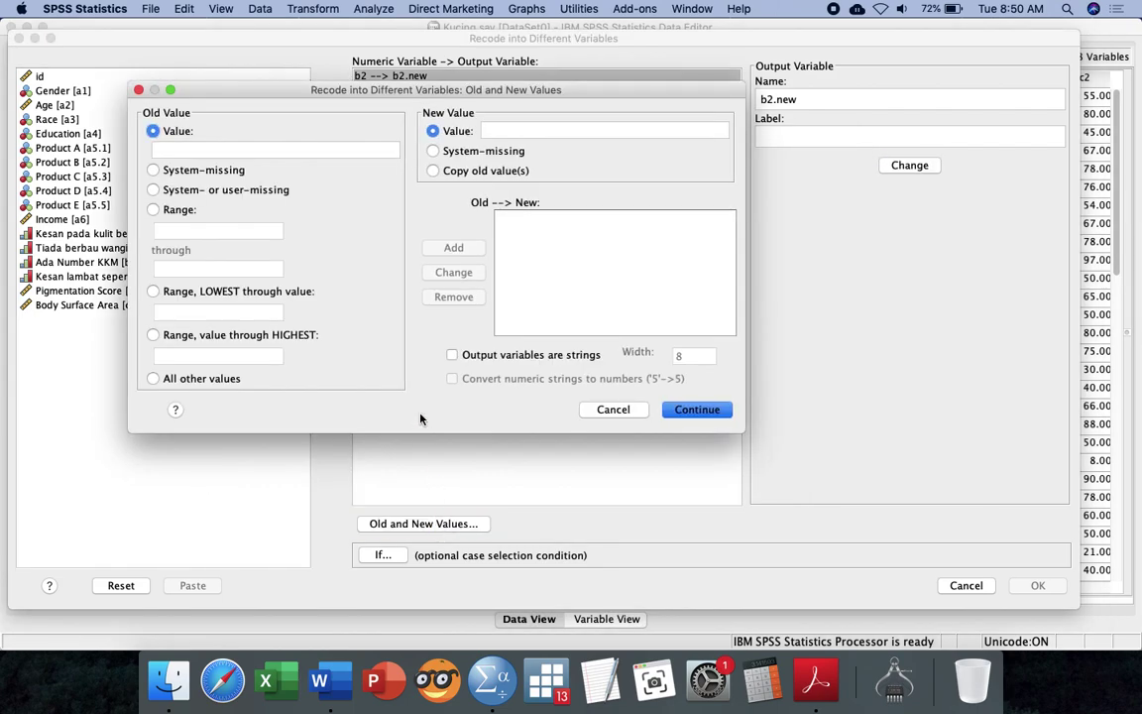
left_click(365, 151)
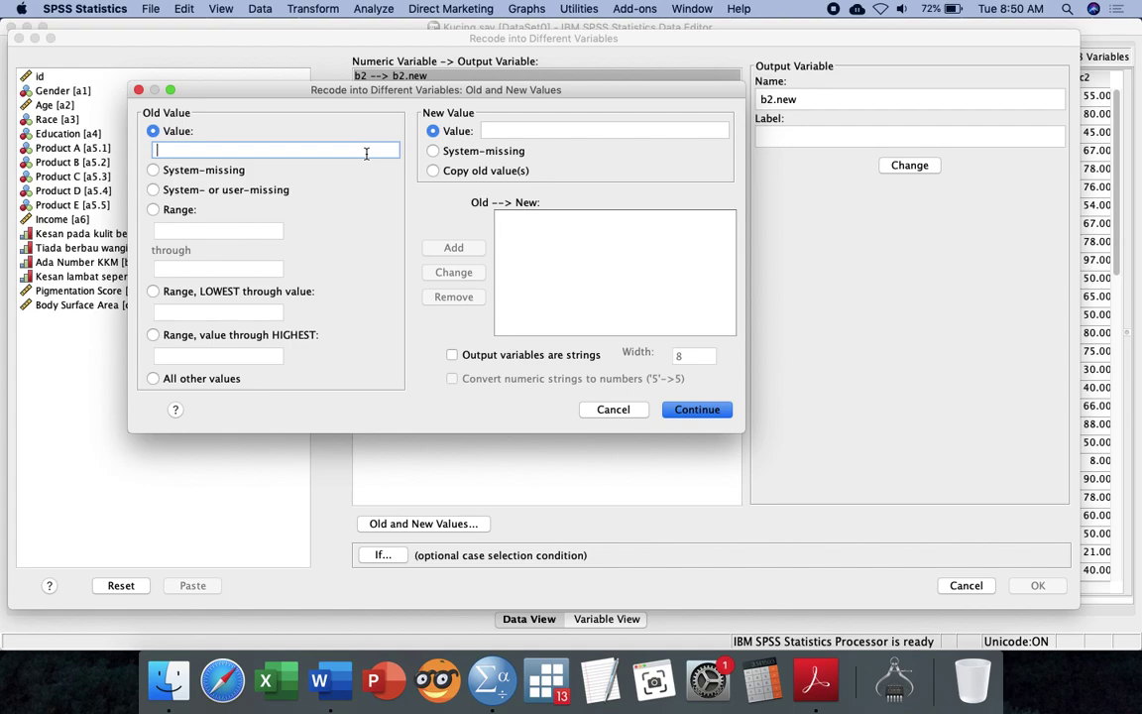
type("1")
key("Tab")
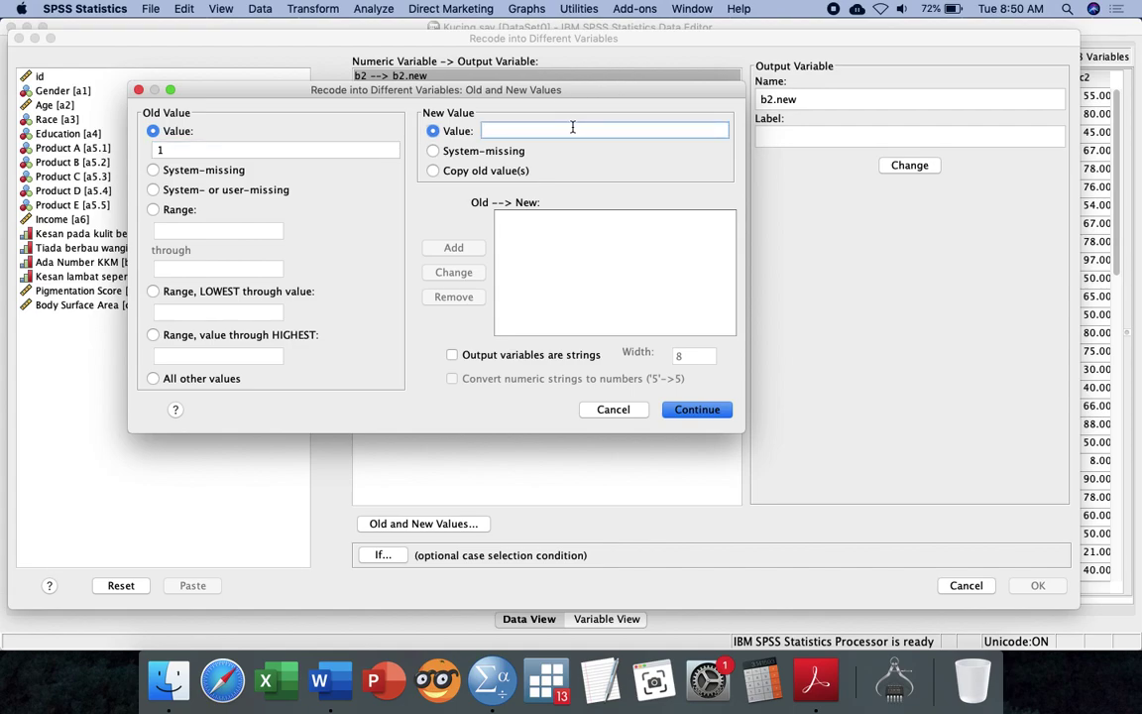
type("5")
left_click(441, 246)
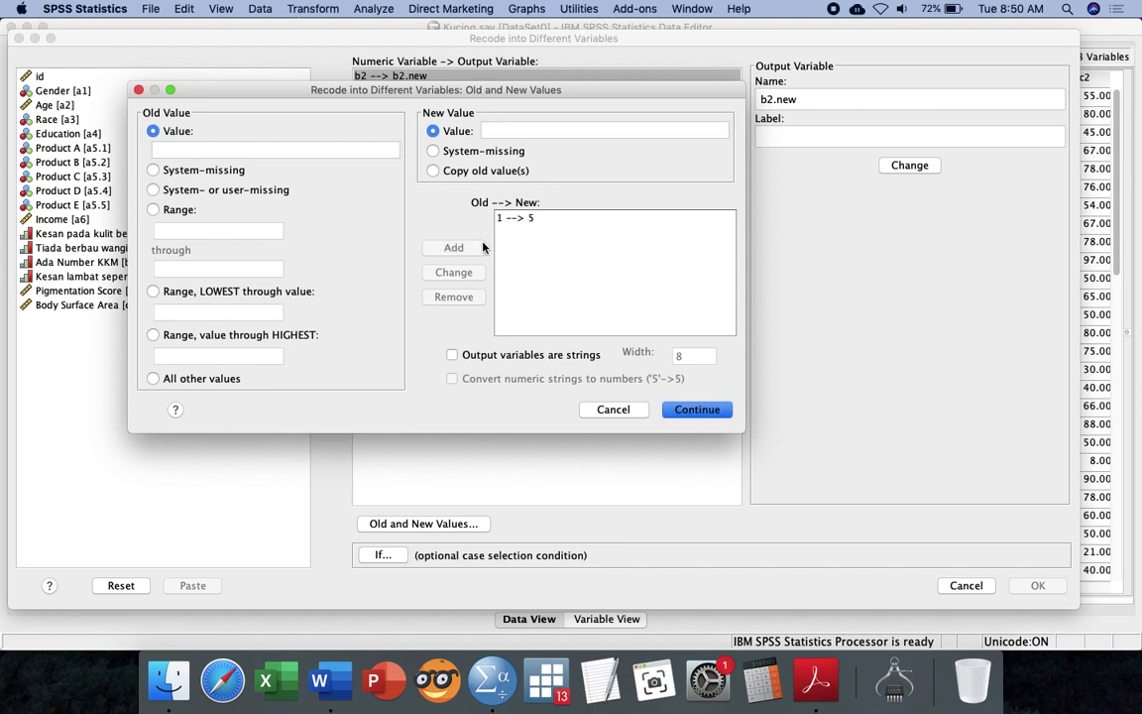
- Add two more recode rules for b2, changing old value 2 to 4 and keeping old value 3 as 3
left_click(391, 147)
type("2")
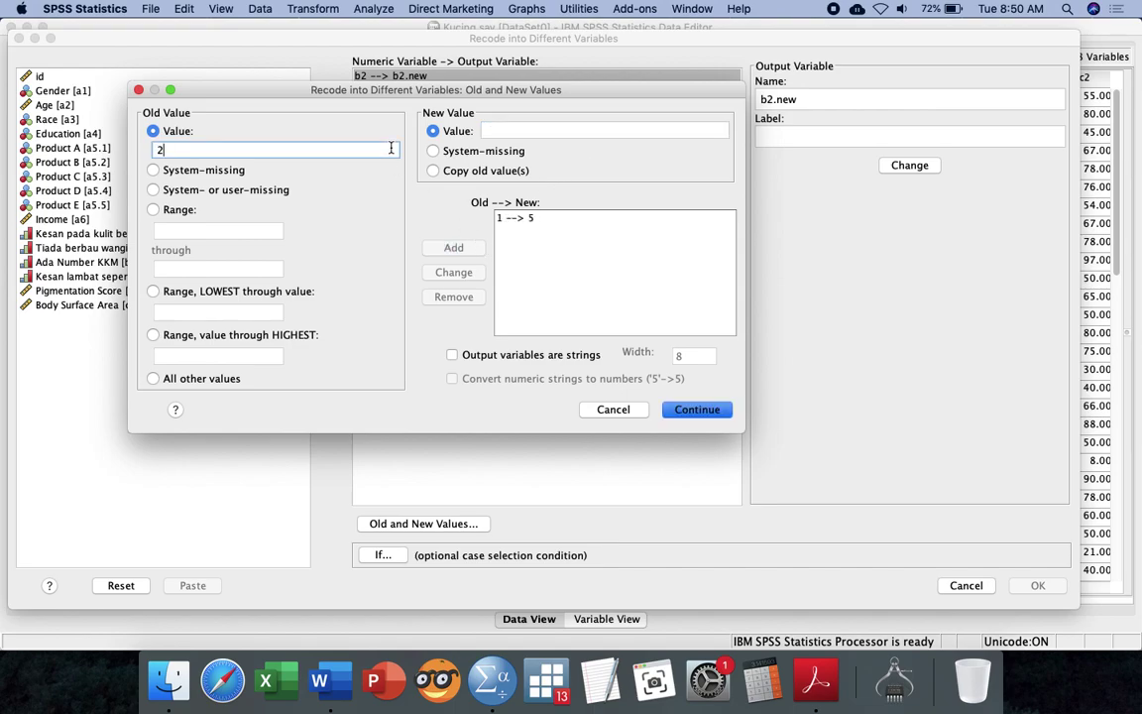
left_click(519, 130)
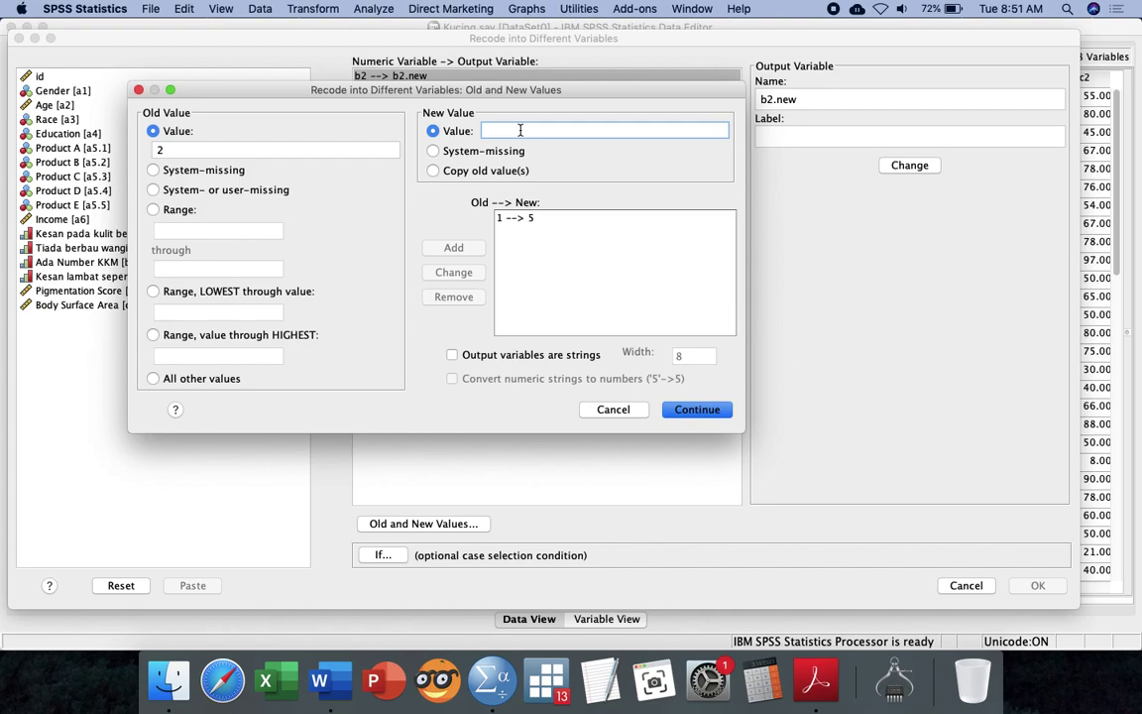
type("4")
left_click(451, 247)
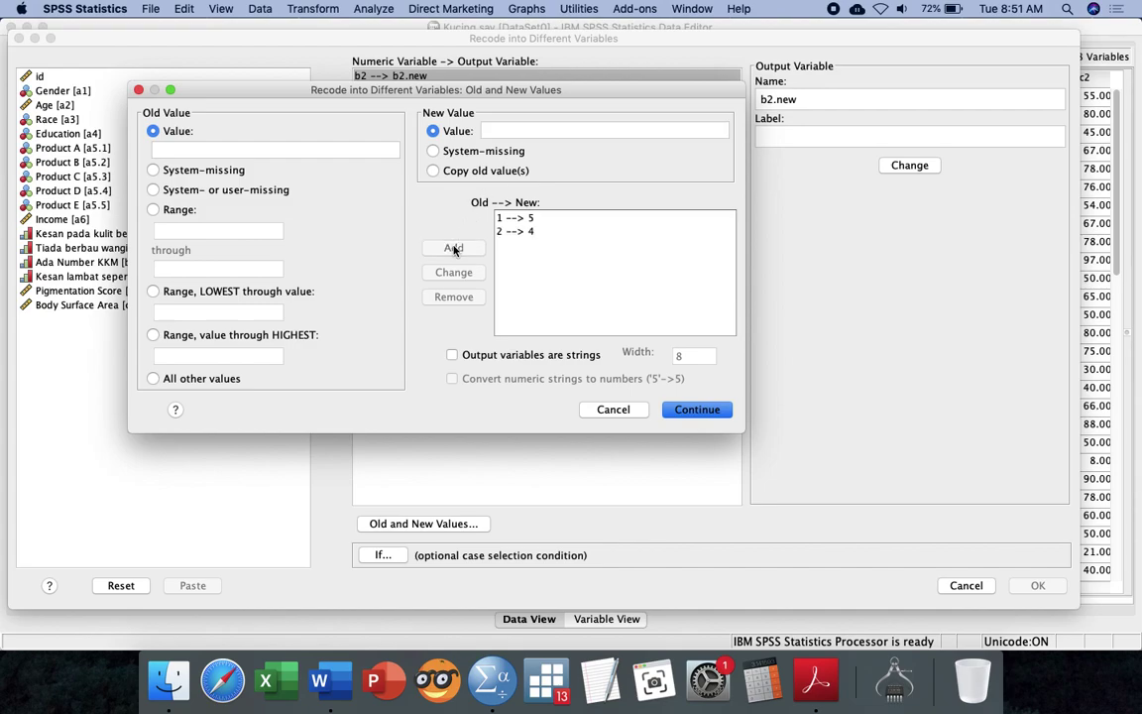
left_click(391, 152)
type("3")
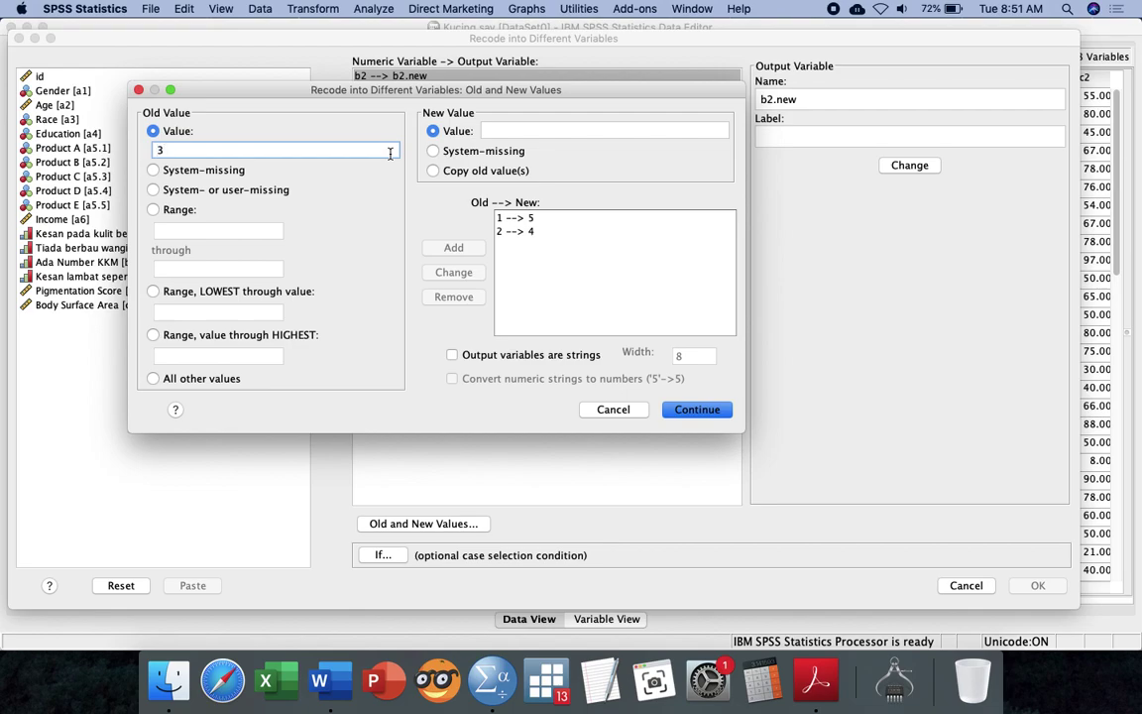
left_click(501, 131)
type("3")
left_click(441, 247)
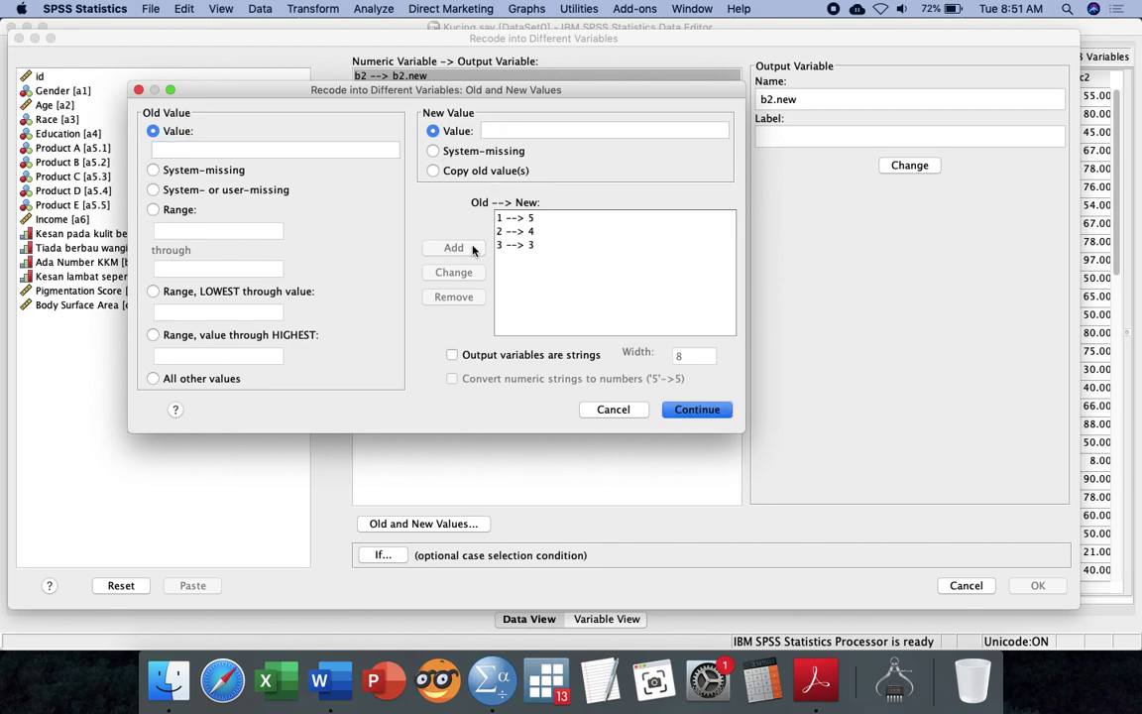
- Add the rules recoding 4 to 2 and 5 to 1, and accept the old and new values for b2
left_click(365, 148)
type("4")
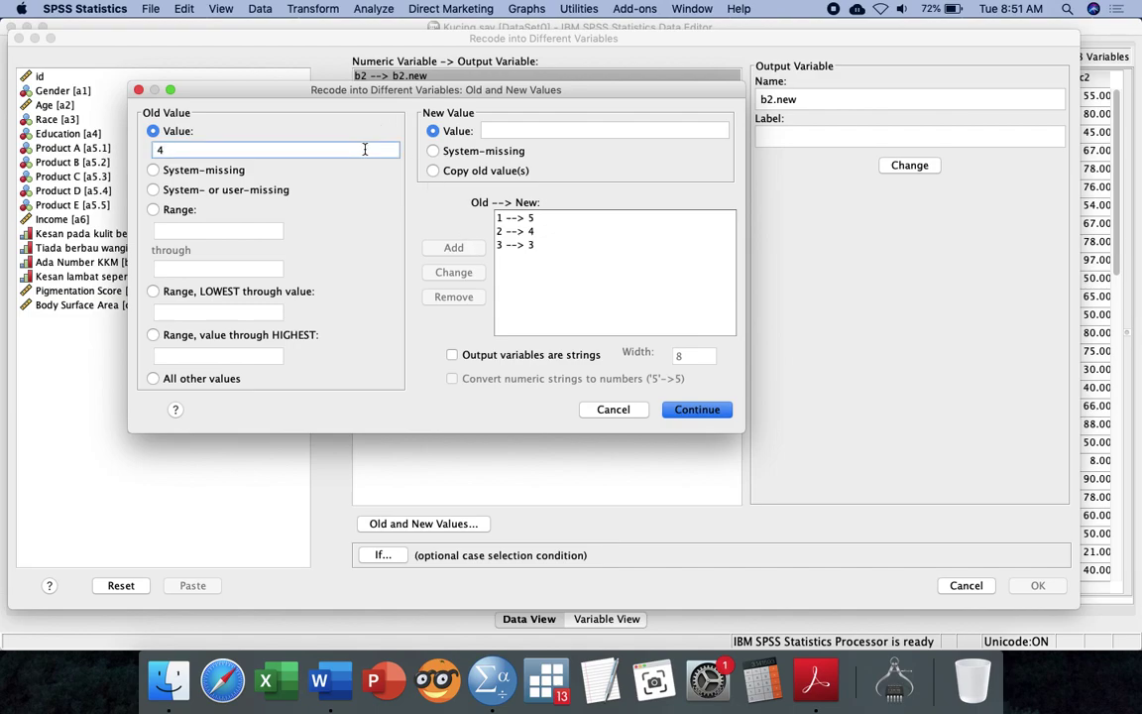
left_click(515, 123)
type("2")
left_click(451, 247)
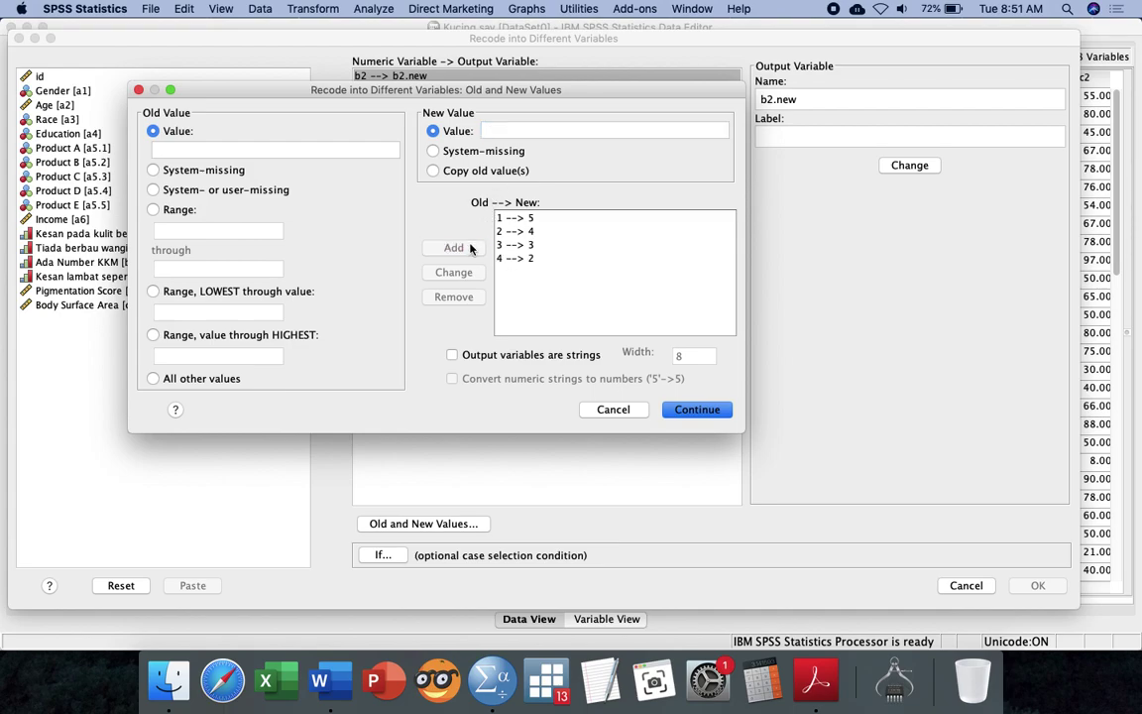
left_click(391, 150)
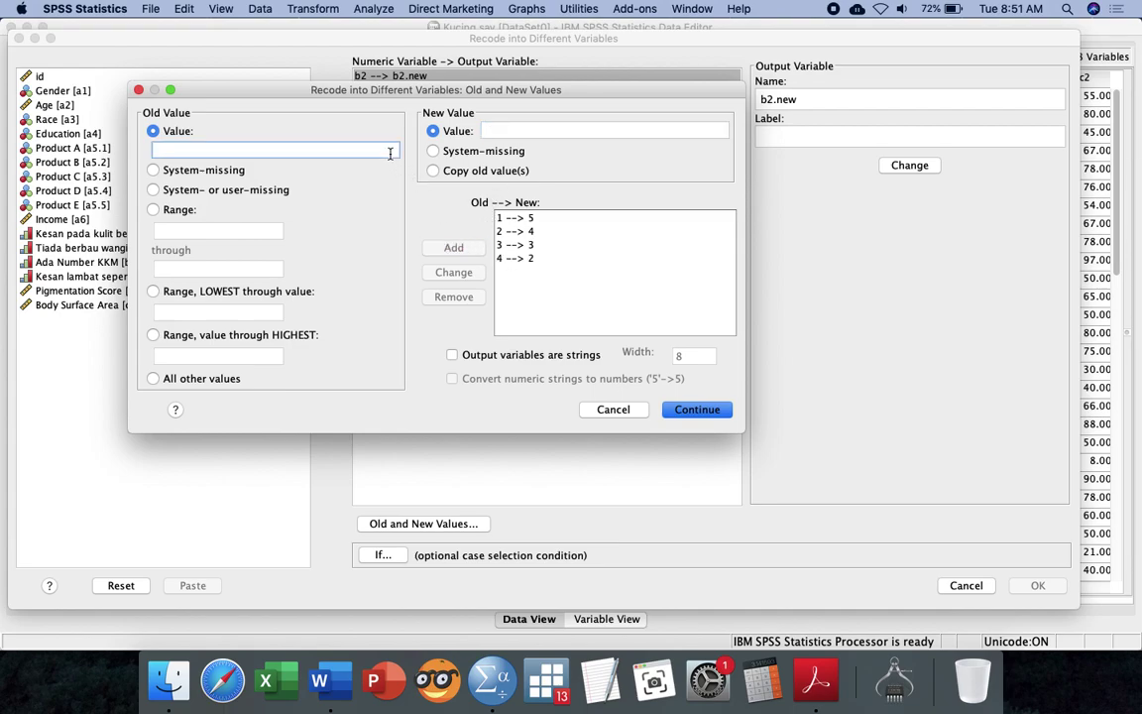
type("5")
left_click(666, 135)
type("1")
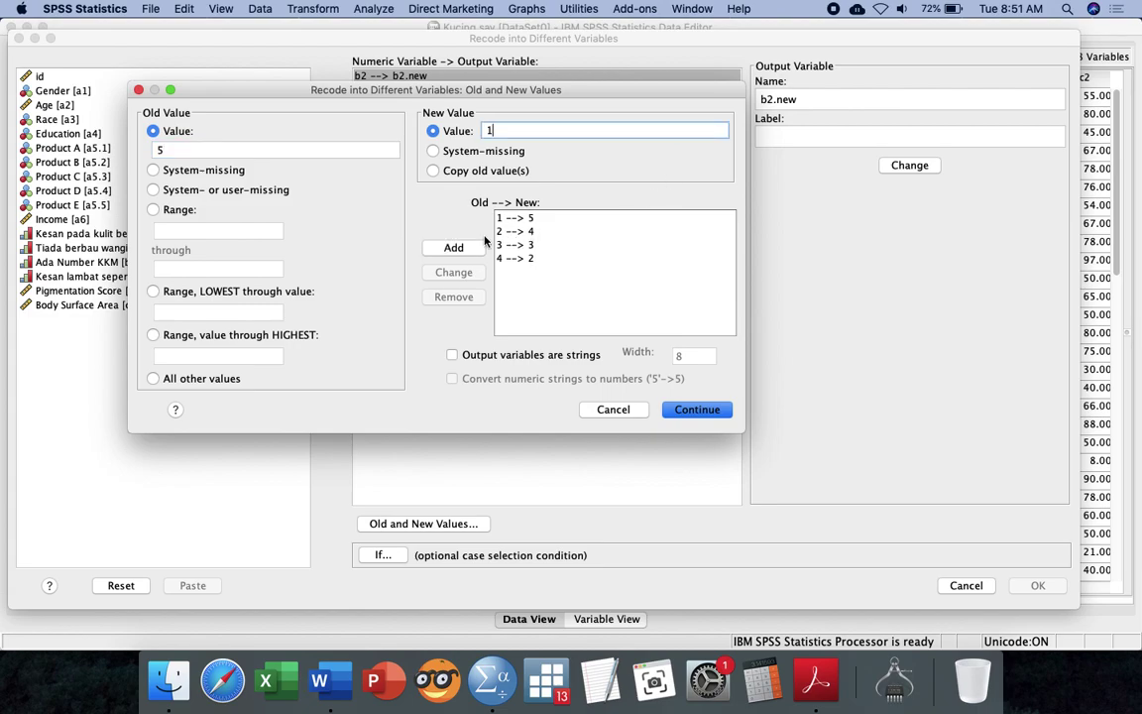
left_click(441, 247)
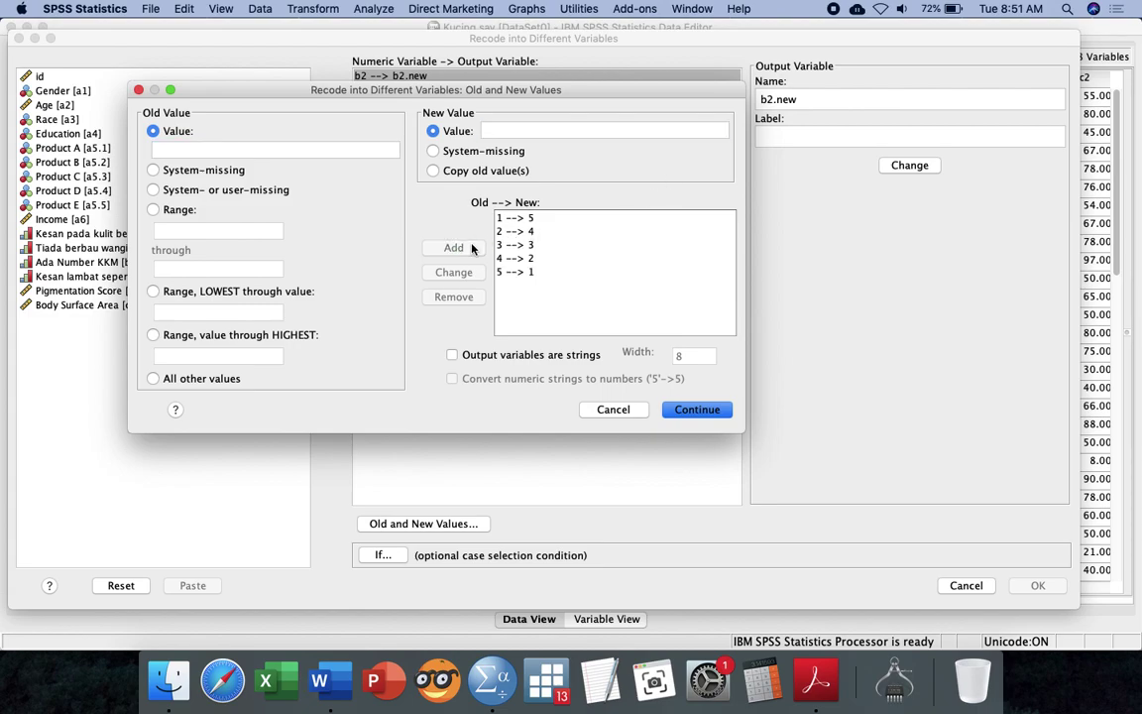
left_click(699, 411)
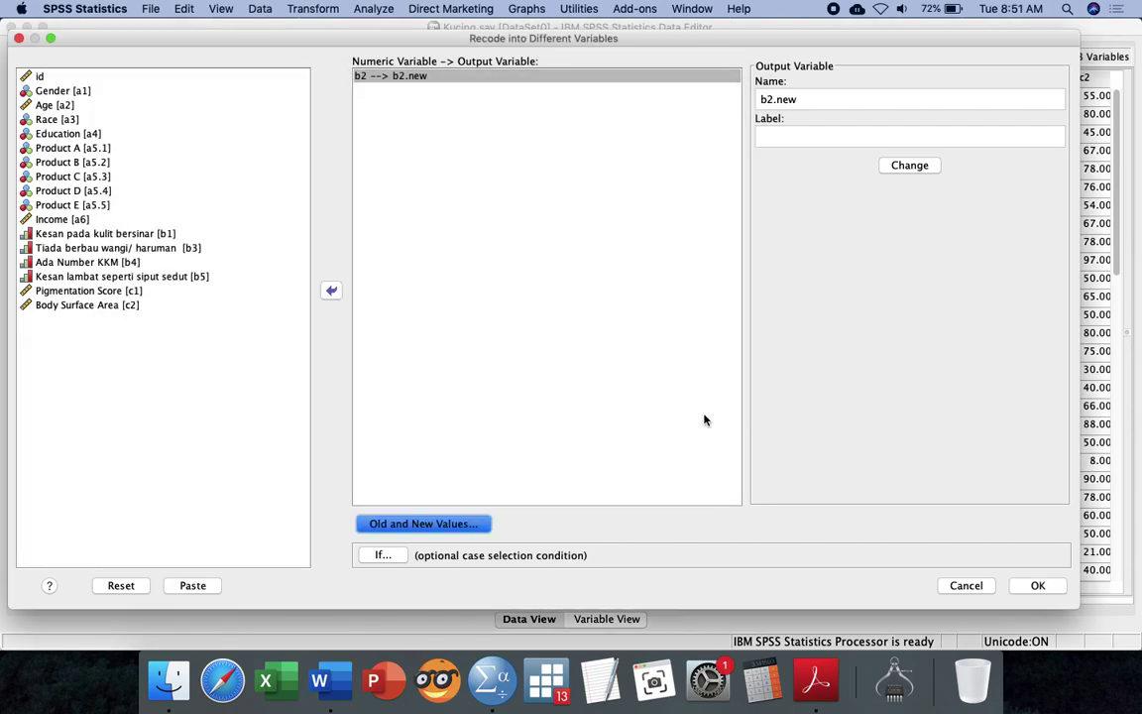
- Paste the b2 recode as syntax and run the whole block from DATASET ACTIVATE through EXECUTE
left_click(184, 585)
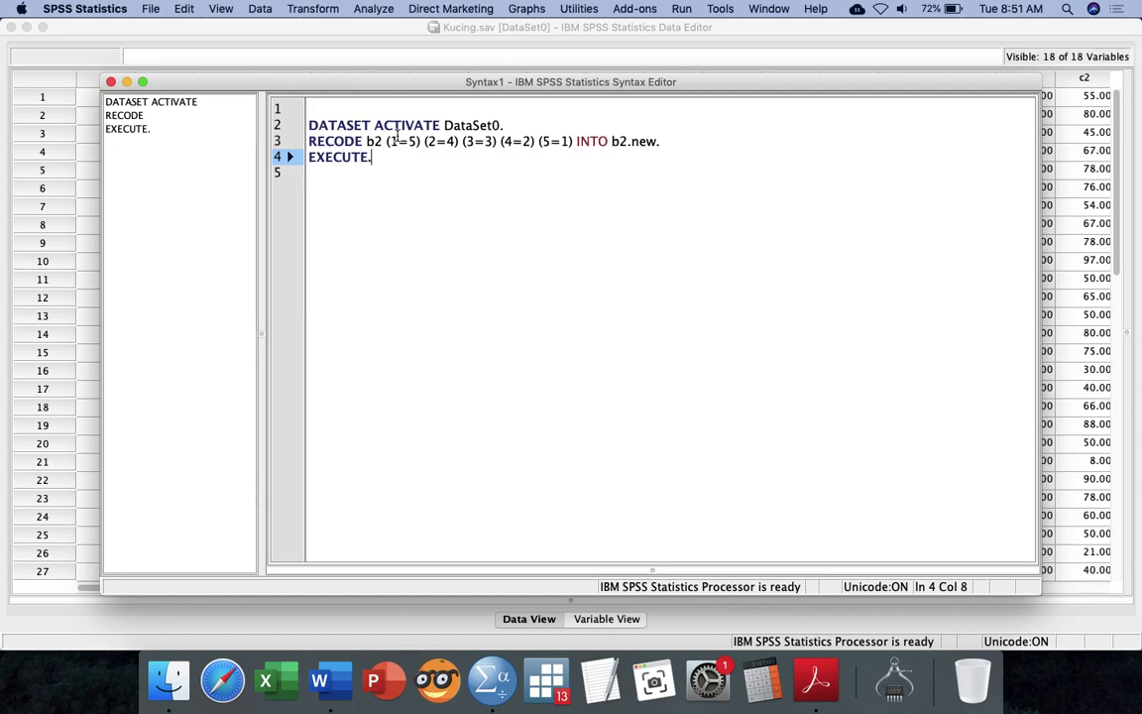
left_click(407, 159)
left_click_drag(408, 158, 276, 126)
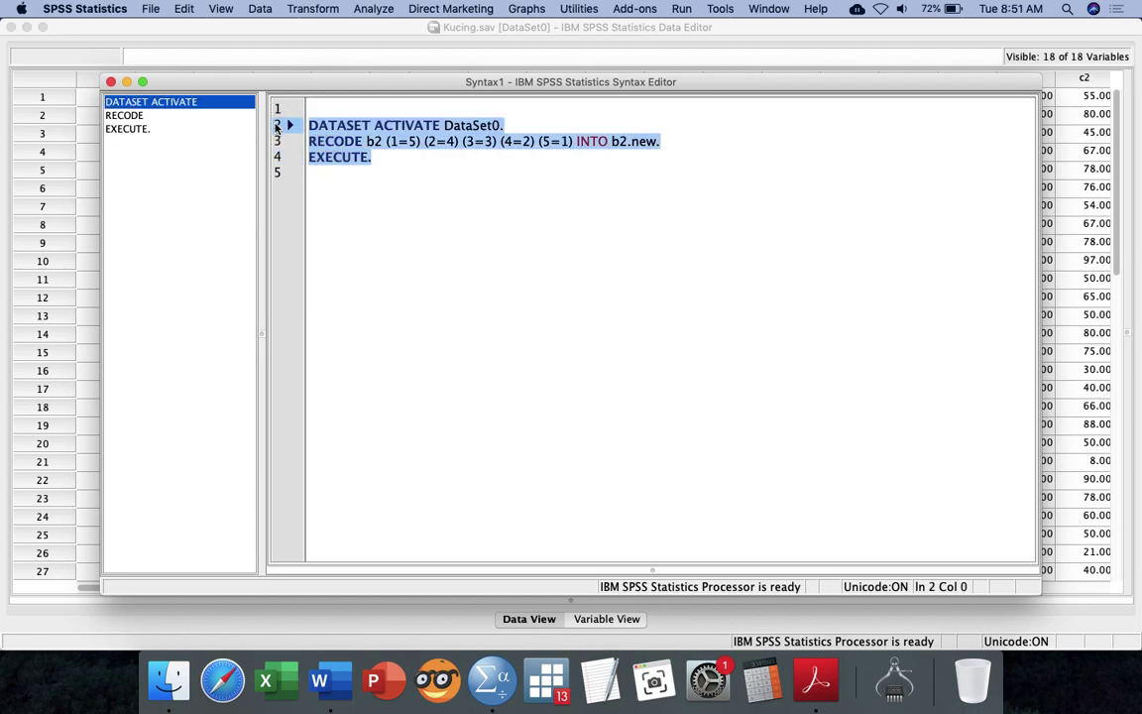
key("super+r")
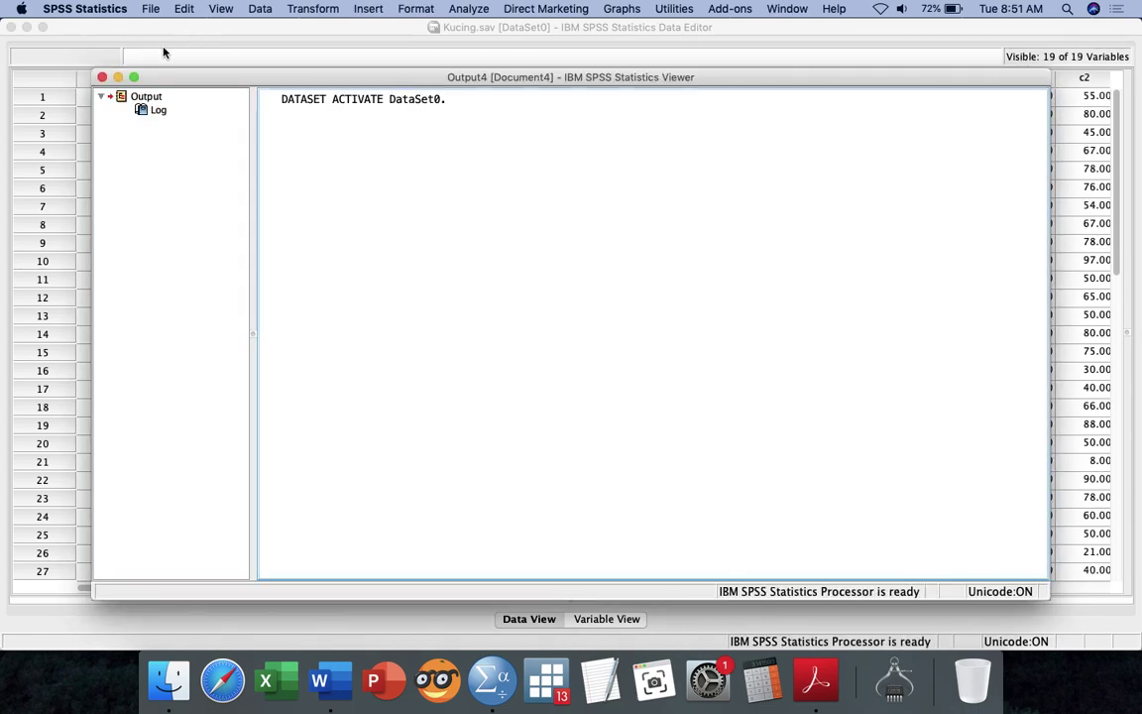
- Minimize the output and syntax windows and examine the b2.new column in the data set
left_click(117, 78)
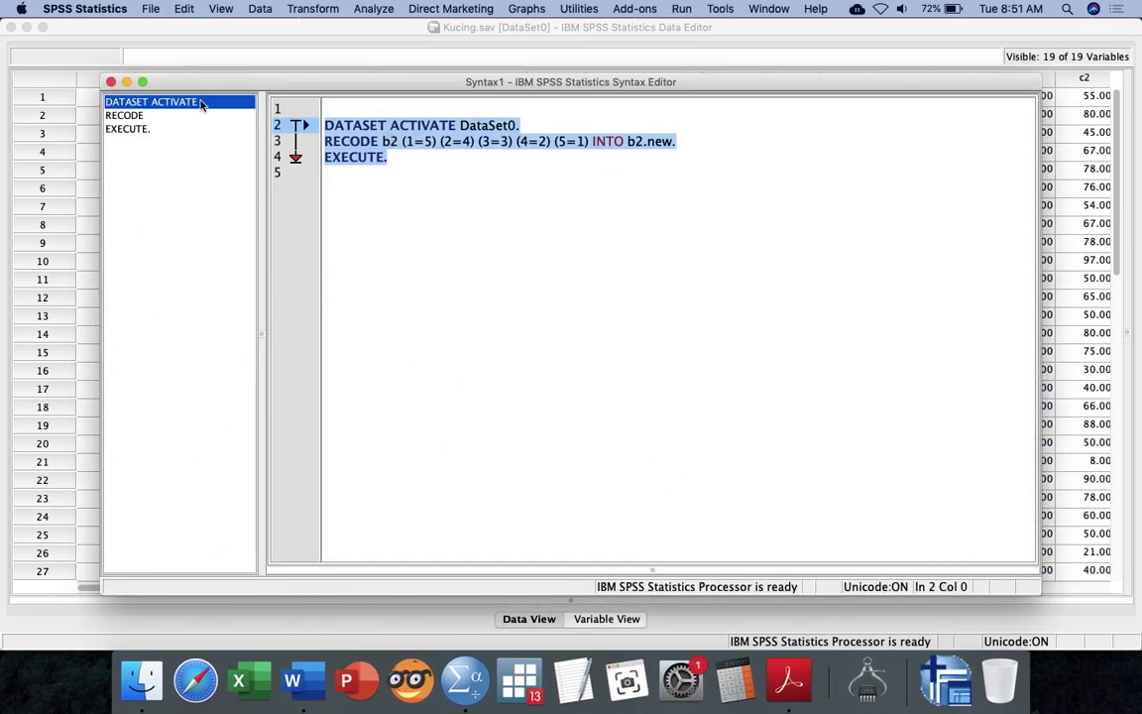
left_click(126, 81)
scroll(659, 281, "right", 10)
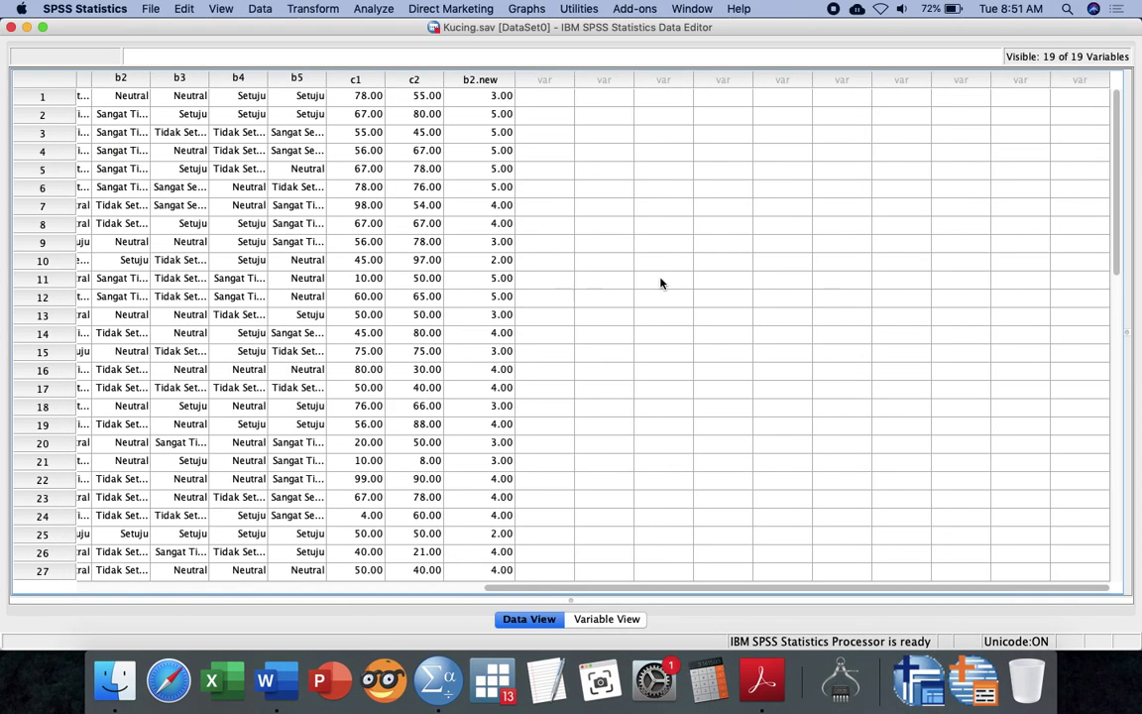